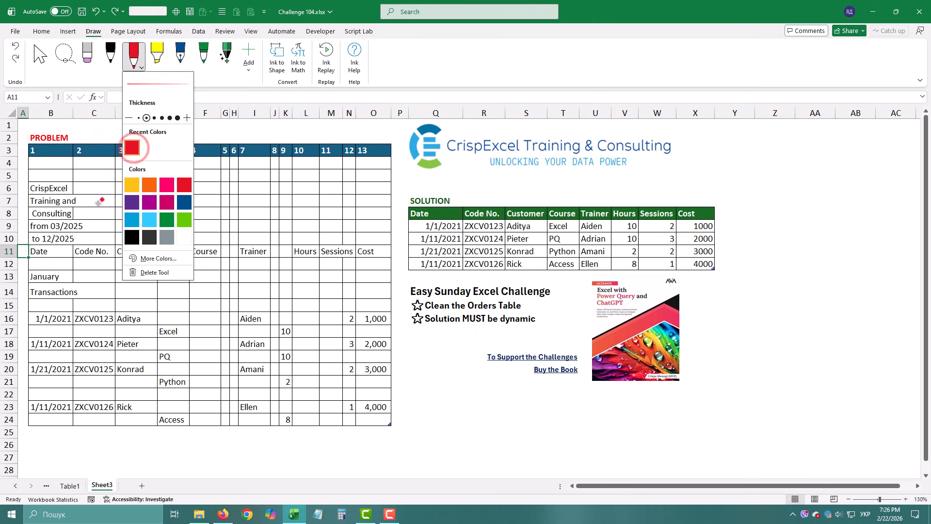
Step: Underline header row 11 in red ink and cross out the company text in rows 6–10 and the January Transactions text
left_click(53, 267)
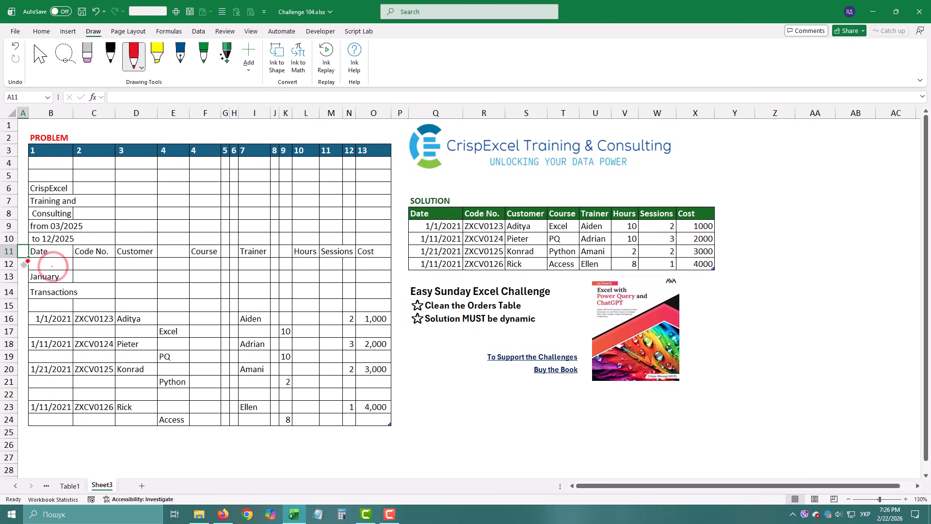
mouse_move(22, 247)
left_mouse_down()
mouse_move(148, 260)
mouse_move(361, 260)
mouse_move(402, 237)
left_mouse_up()
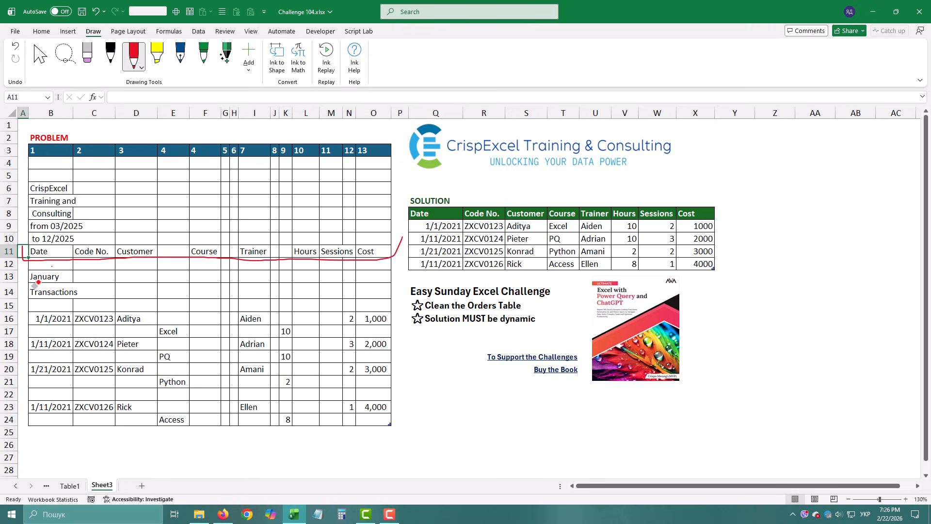
mouse_move(42, 270)
left_mouse_down()
mouse_move(66, 294)
mouse_move(39, 294)
left_mouse_up()
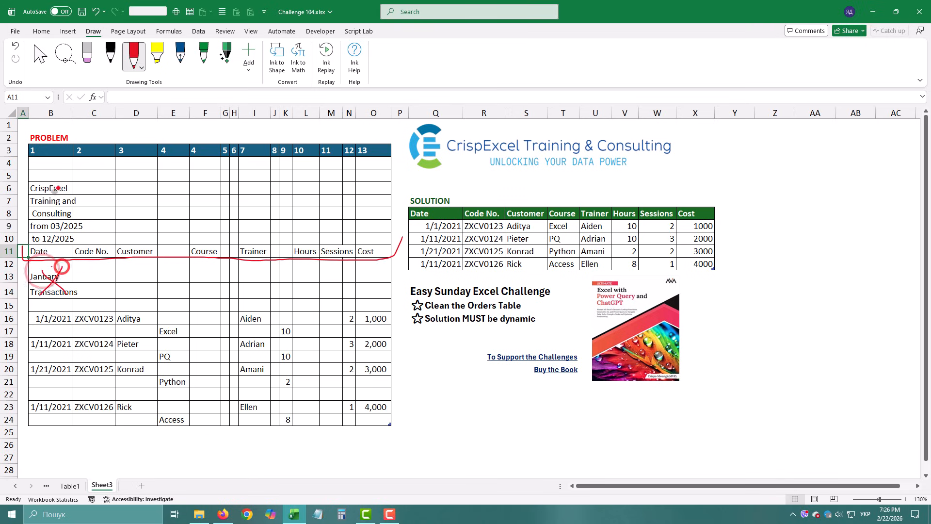
left_click_drag(65, 188, 33, 238)
left_click_drag(38, 172, 76, 230)
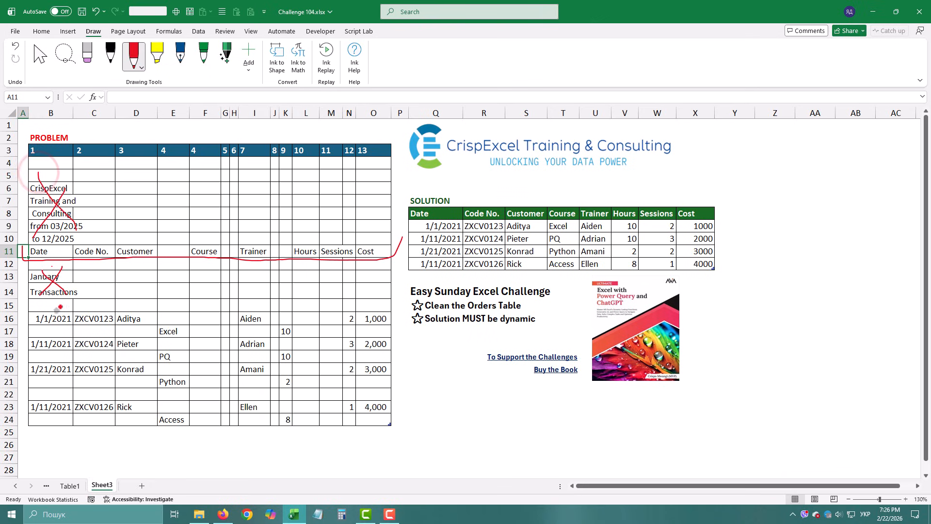
Step: Ink a line under the first date, upward arrows beside Excel and its 10 hours, and ticks beside the four dated rows
left_click_drag(34, 327, 90, 328)
left_click_drag(187, 336, 189, 321)
mouse_move(296, 332)
left_mouse_down()
mouse_move(287, 317)
mouse_move(295, 322)
left_mouse_up()
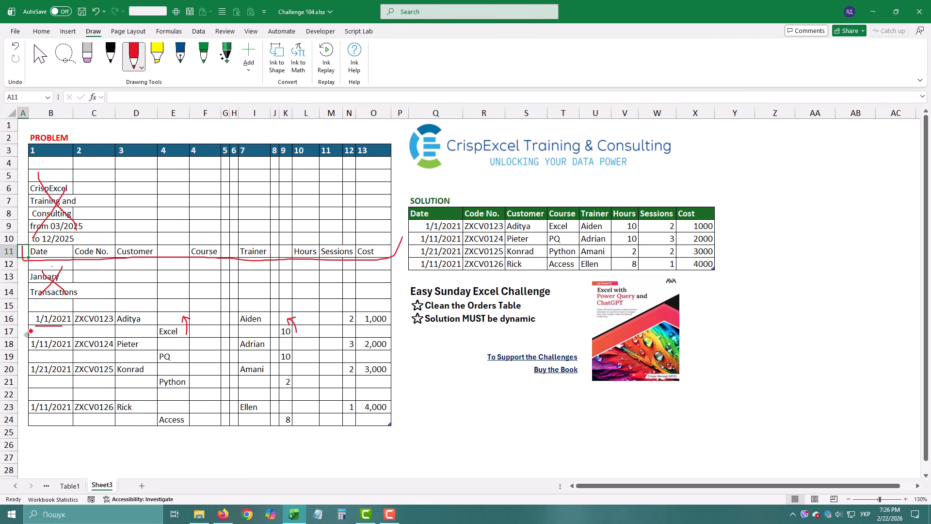
mouse_move(23, 315)
left_mouse_down()
mouse_move(34, 315)
mouse_move(30, 360)
left_mouse_up()
left_click_drag(10, 403, 30, 400)
Step: Draw large red ink crosses over the empty column areas before and after the Trainer names
left_click_drag(233, 315, 193, 393)
left_click_drag(208, 318, 232, 378)
left_click_drag(338, 317, 305, 387)
left_click_drag(311, 323, 371, 400)
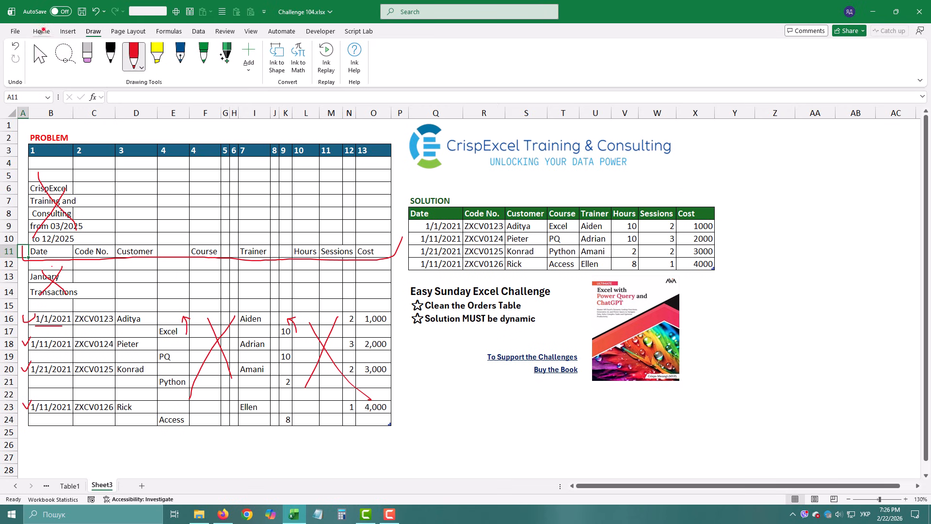
Step: Load the problem table as a new query in the Power Query Editor
left_click(42, 31)
left_click(199, 207)
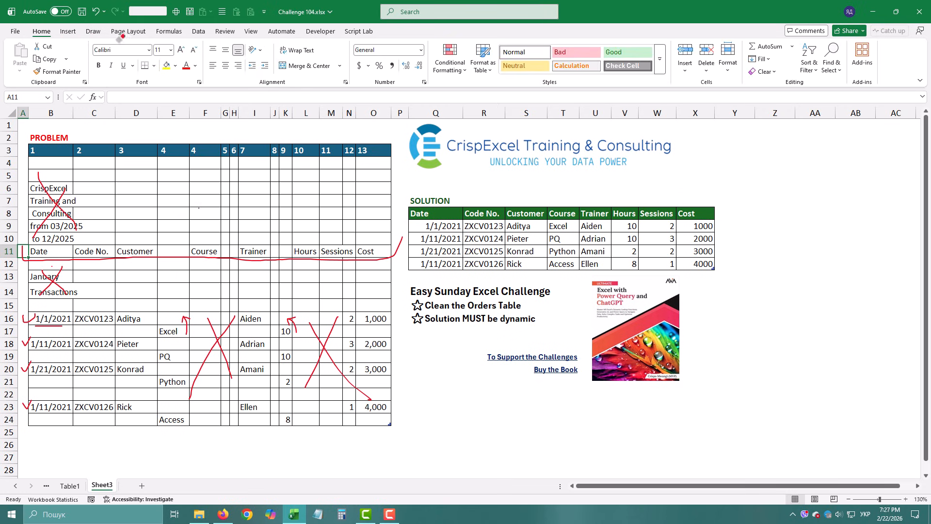
left_click(68, 31)
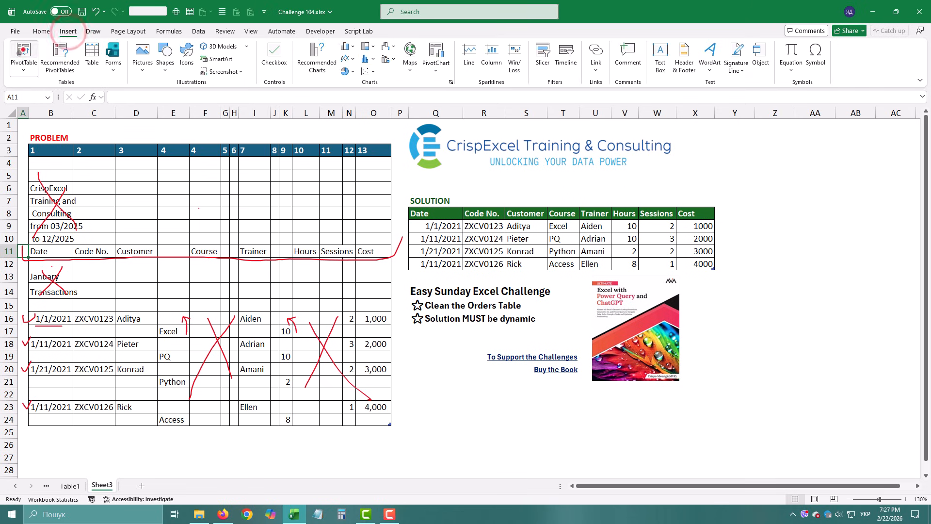
left_click(198, 31)
left_click(95, 62)
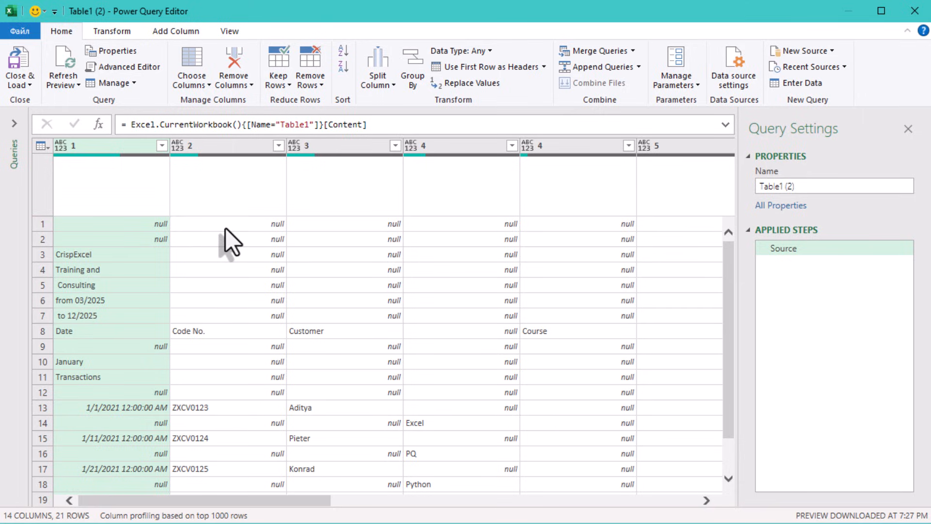
left_click(226, 228)
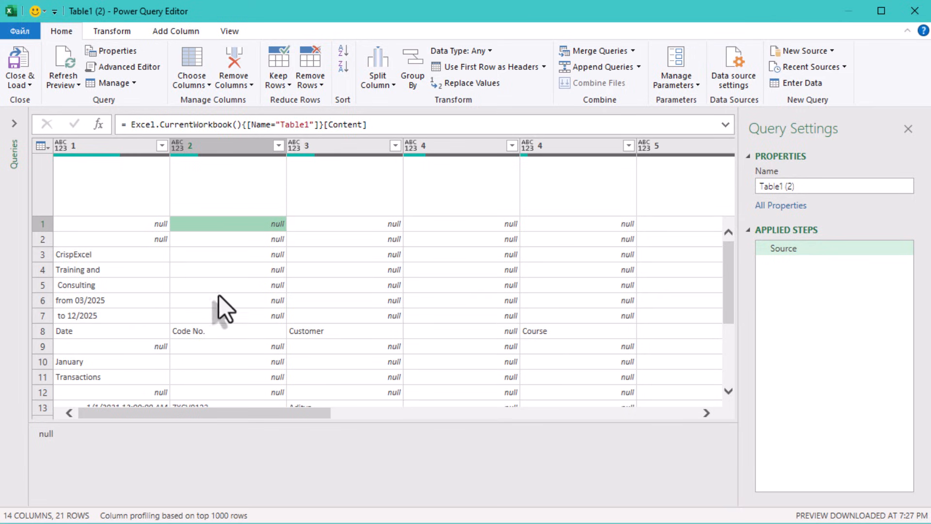
left_click(134, 334)
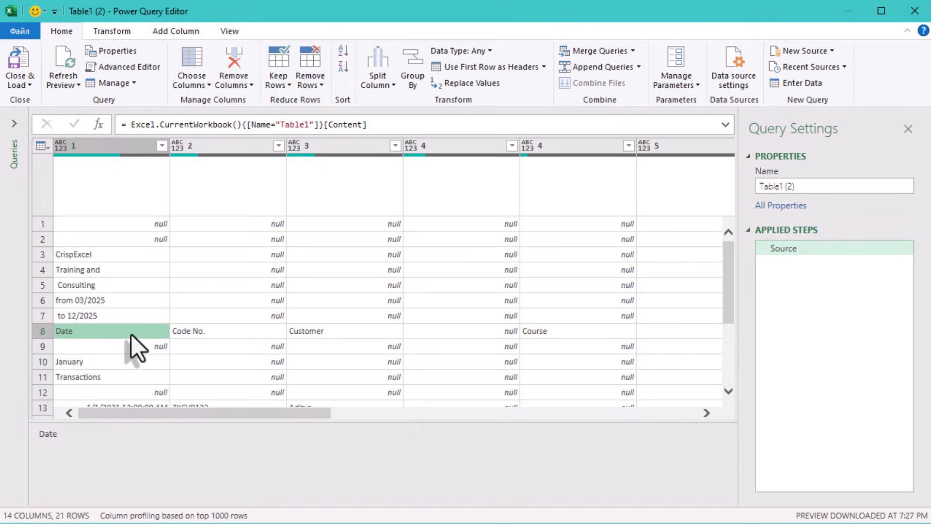
left_click(108, 324)
double_click(90, 238)
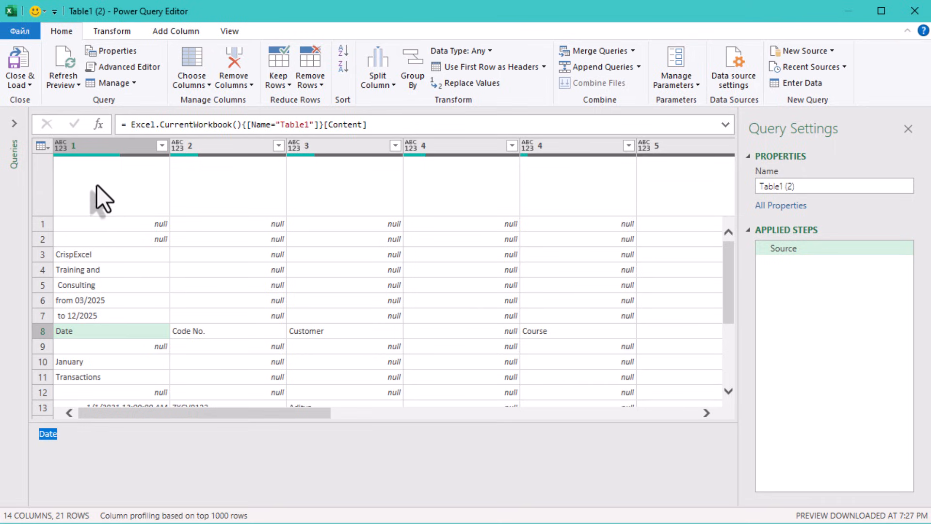
left_click(99, 168)
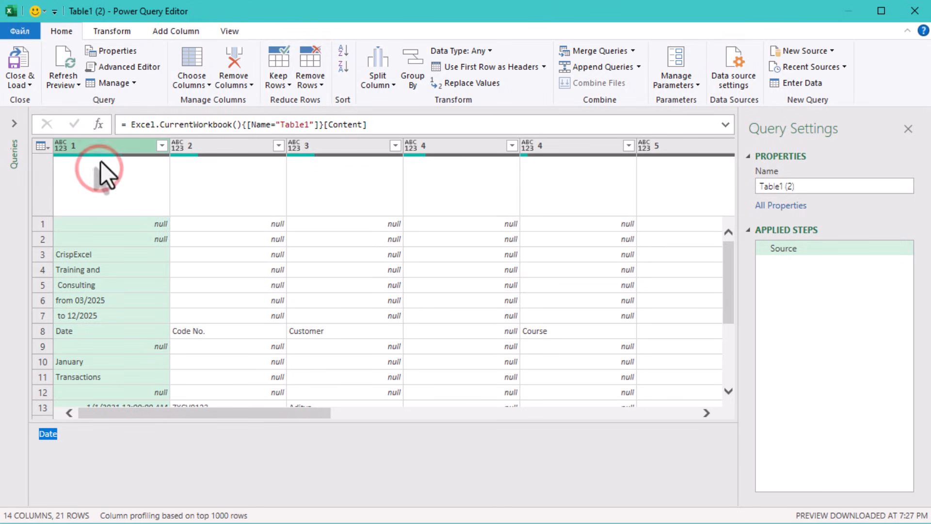
Step: Add a custom query step with the formula = Source[1] to extract the first column as a list
left_click(104, 130)
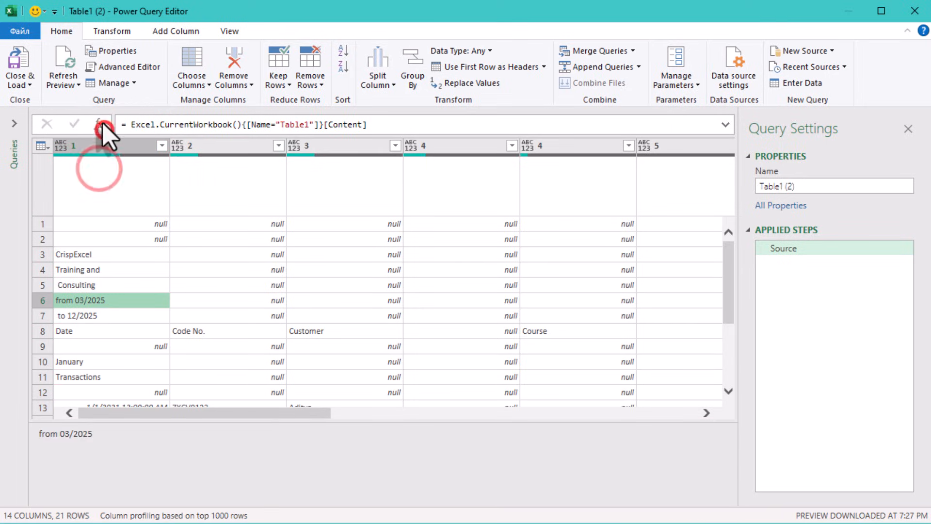
left_click(103, 123)
left_click(132, 125)
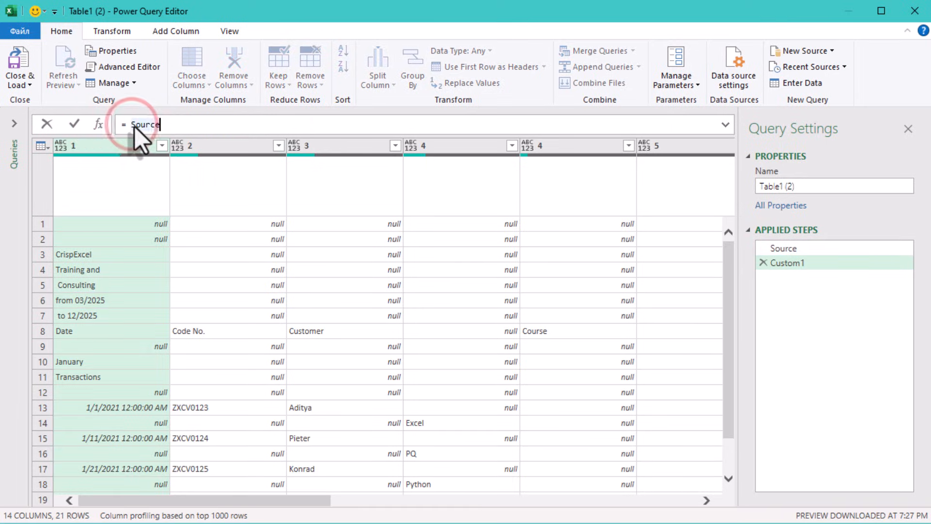
type("[1]")
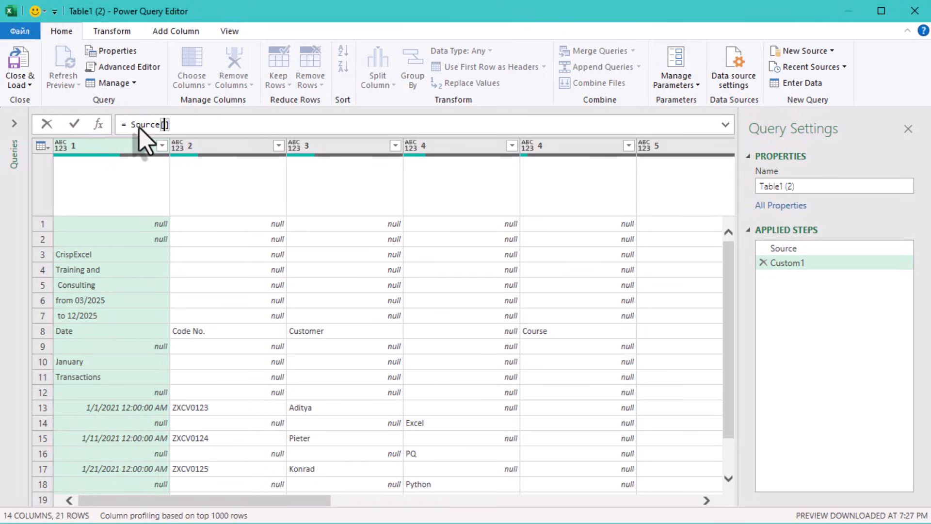
key("Return")
Step: Change the custom step's formula to = List.PositionOf(Source[1],"Date") to locate the header row
left_click(140, 125)
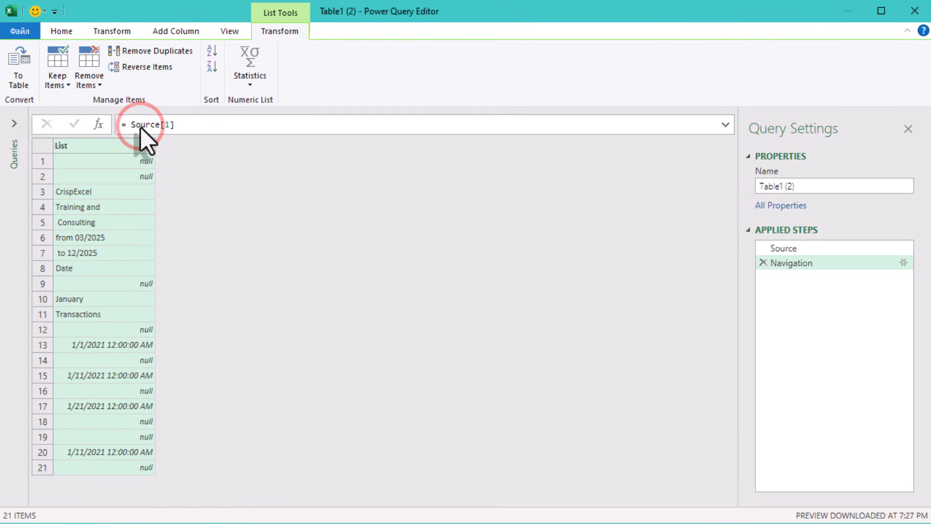
left_click(139, 126)
type("List.Po")
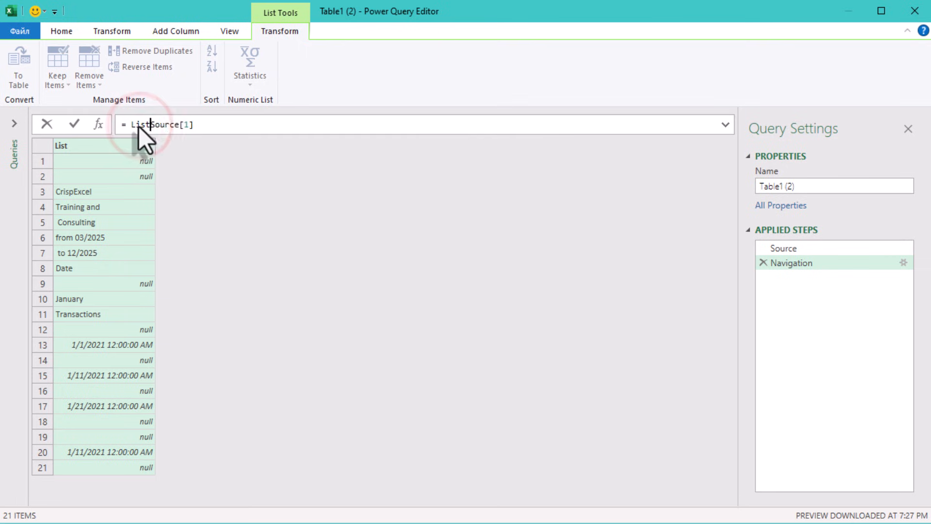
type("siti")
key("Tab")
type("(Source")
key("End")
type(",\"Date\")")
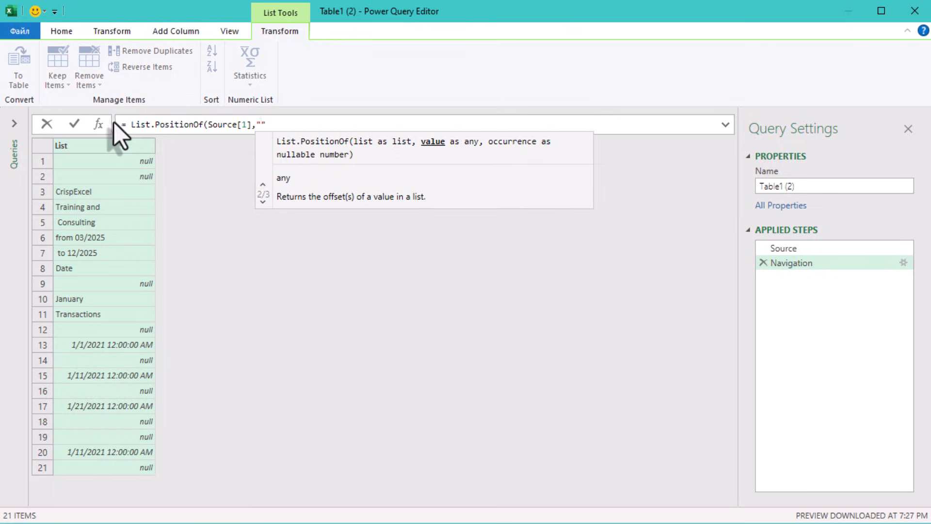
key("Return")
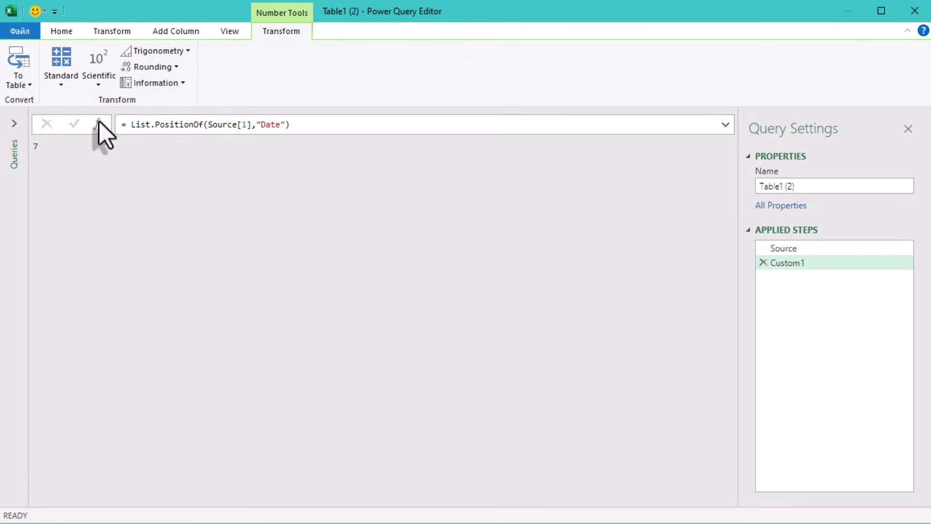
Step: Copy the List.PositionOf expression and delete its custom query step
left_click(96, 122)
left_click(763, 262)
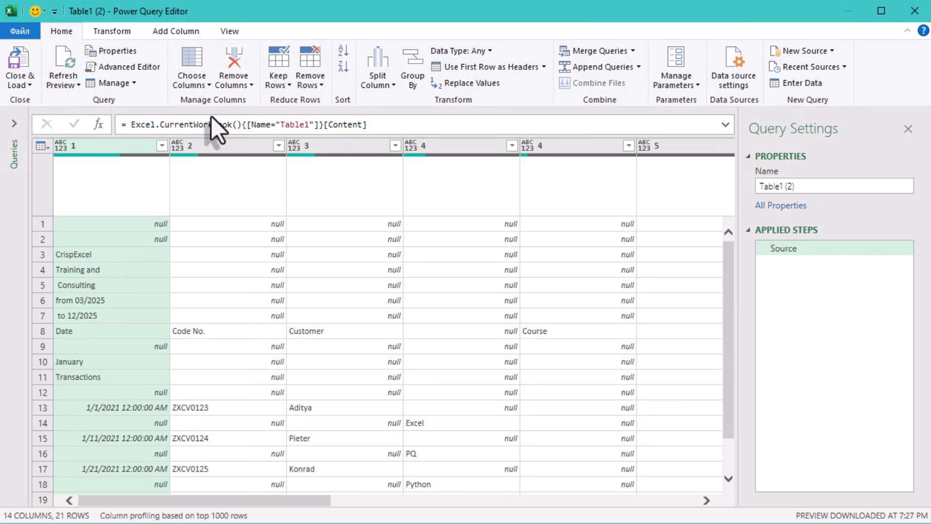
Step: Remove the top 1 row from the source table
left_click(317, 82)
left_click(337, 99)
type("= List.PositionOf(Source[1],\"Date\")")
mouse_move(443, 210)
triple_click(390, 217)
type("1")
left_click(650, 258)
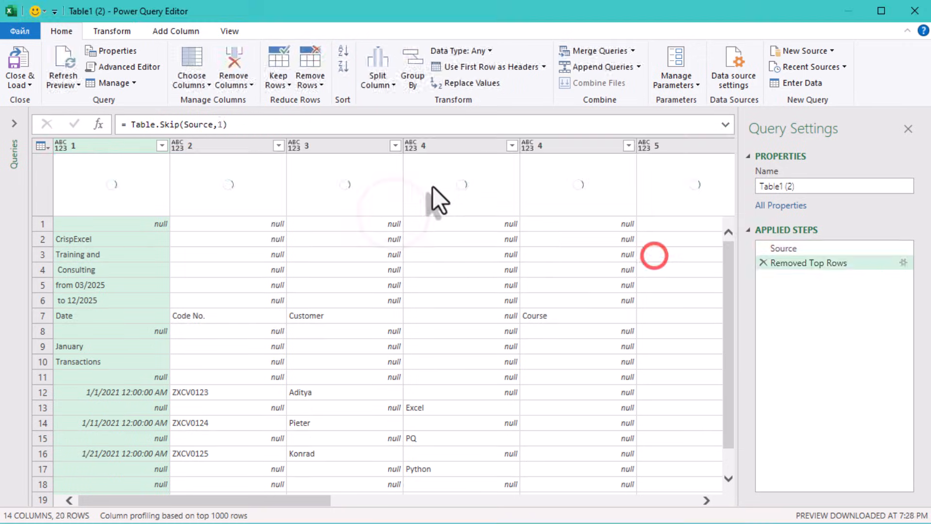
Step: Replace the fixed row count in Table.Skip with the copied List.PositionOf(Source[1],"Date") expression
double_click(221, 125)
type("= List.PositionOf(Source[1],\"Date\")")
left_click(219, 124)
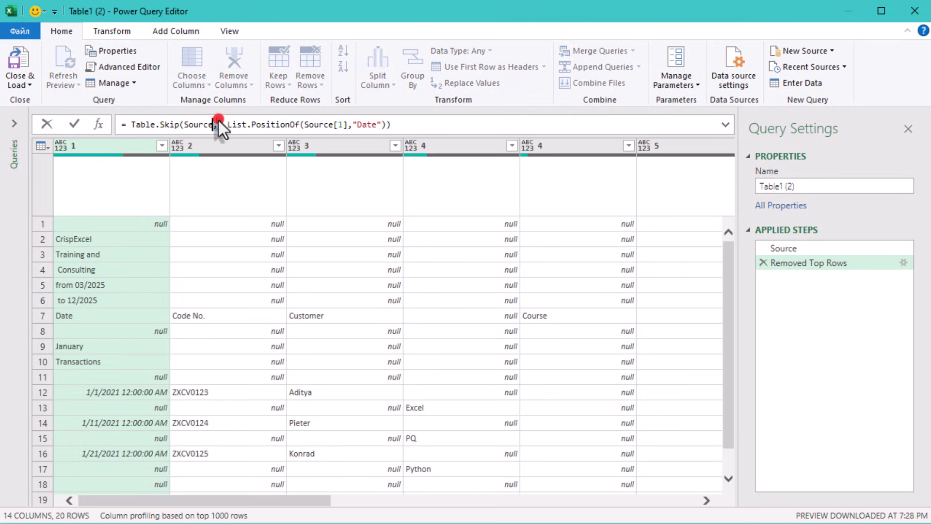
key("BackSpace")
left_click(305, 170)
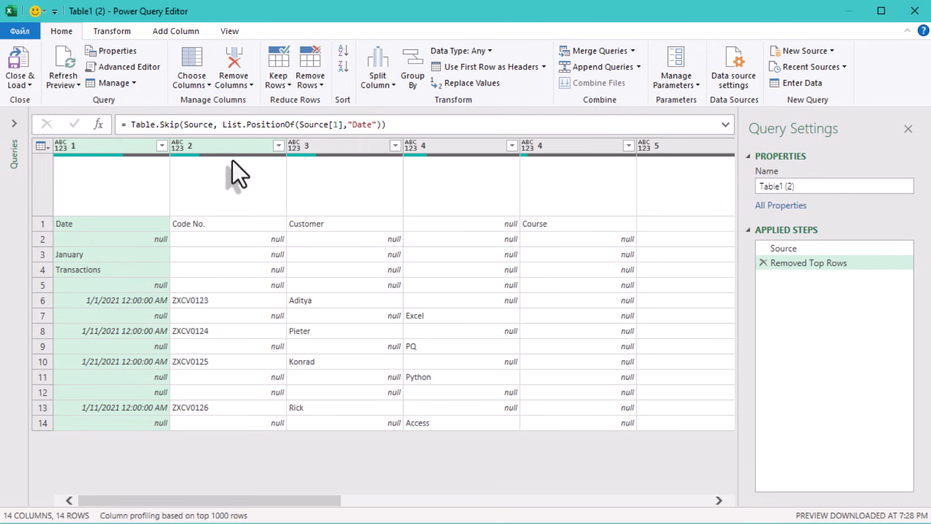
Step: Promote the first row of the table to column headers
left_click(121, 29)
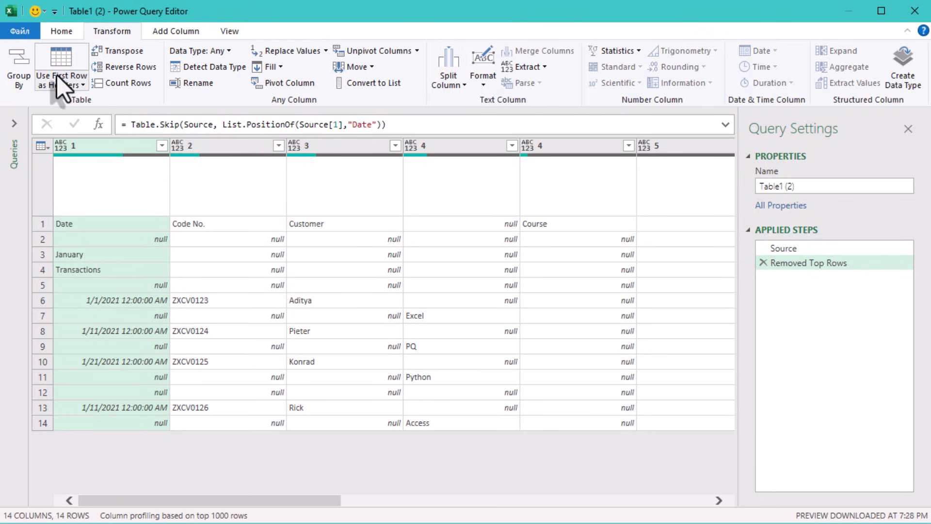
left_click(62, 53)
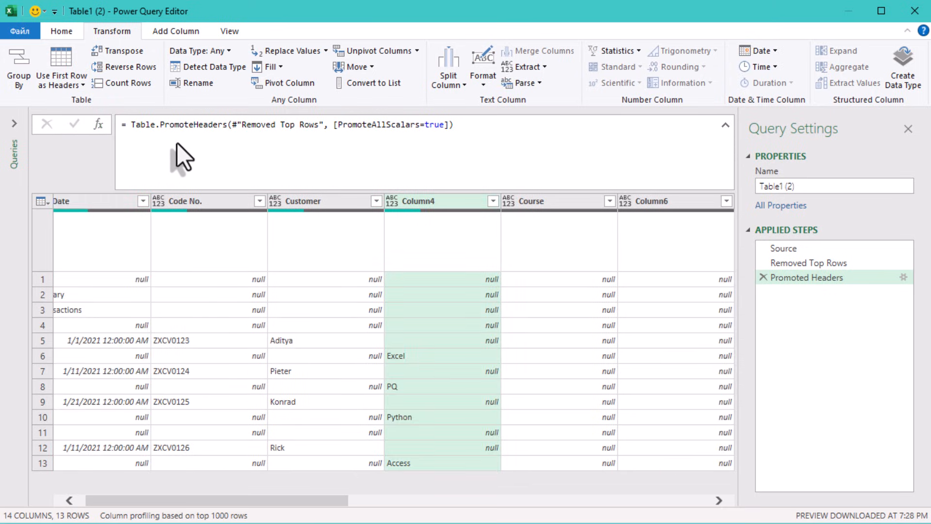
left_click(301, 377)
left_click(275, 368)
left_click(426, 357)
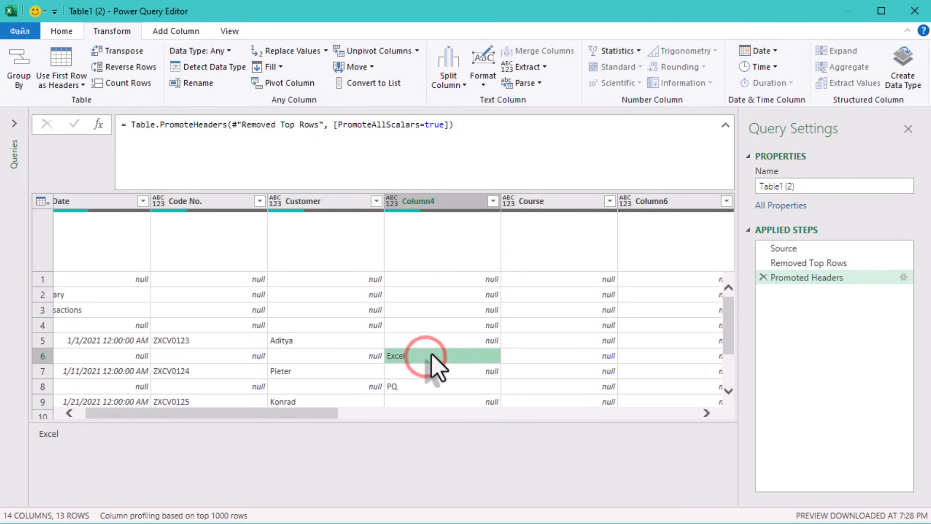
left_click(440, 341)
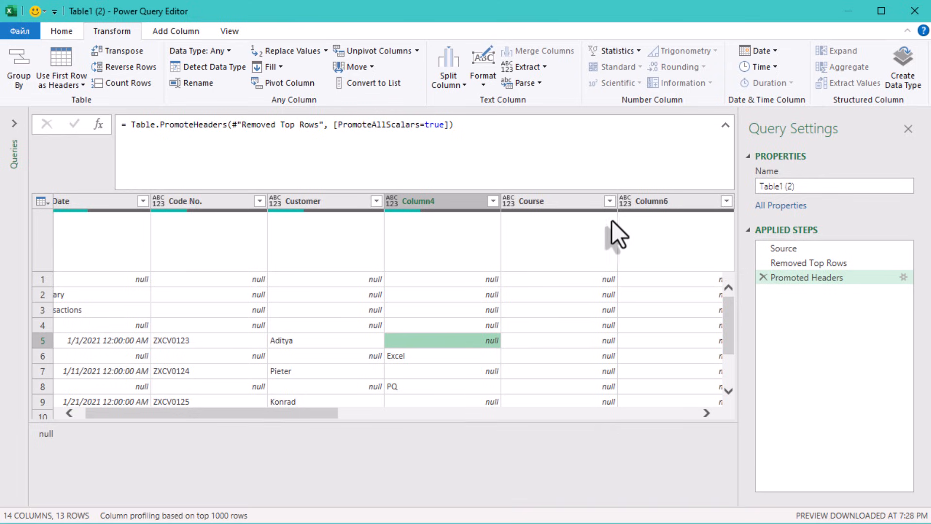
left_click(297, 421)
Step: Fill the course names in Column4 upward into the empty cells
left_click(405, 355)
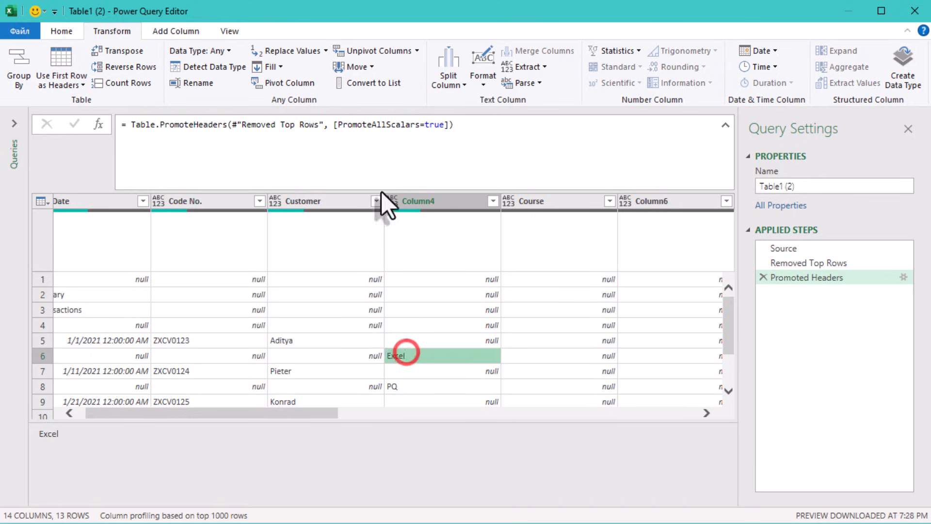
left_click(282, 65)
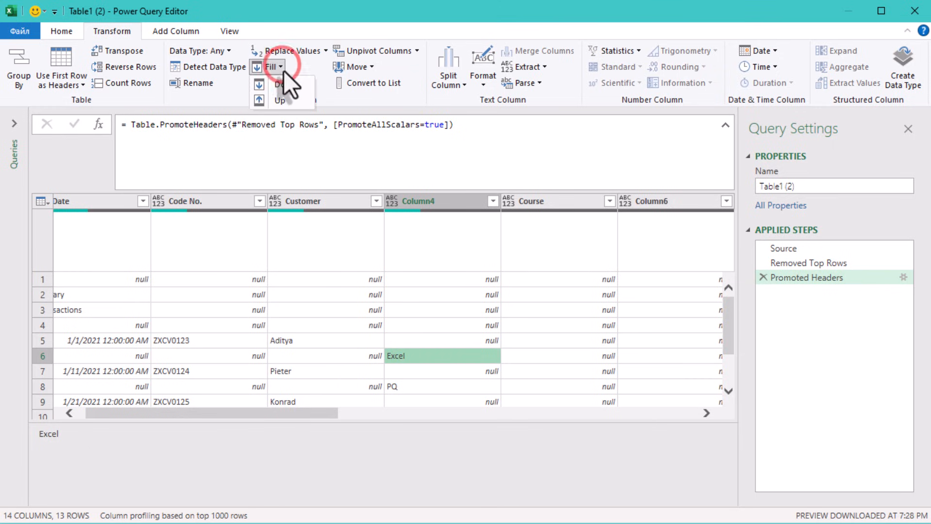
left_click(290, 99)
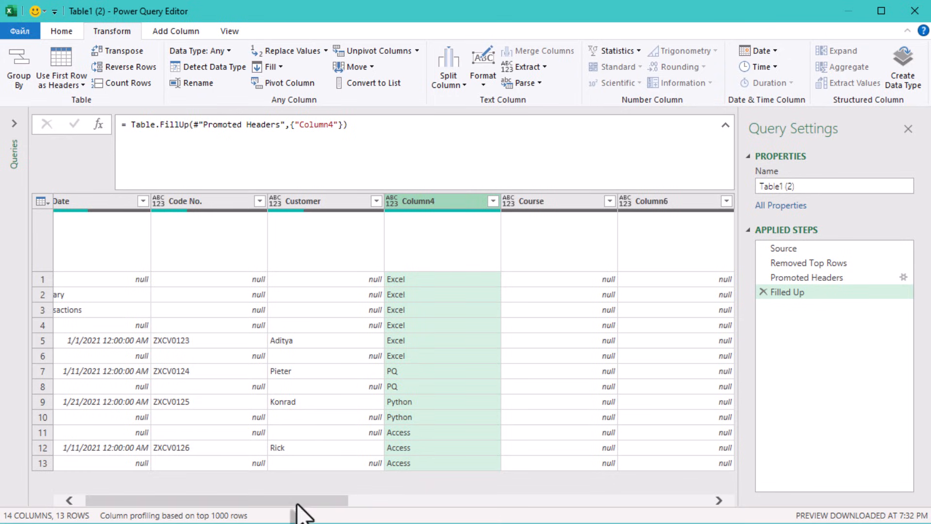
Step: Fill the hour values in Column10 upward into the empty cells
left_click_drag(283, 501, 528, 490)
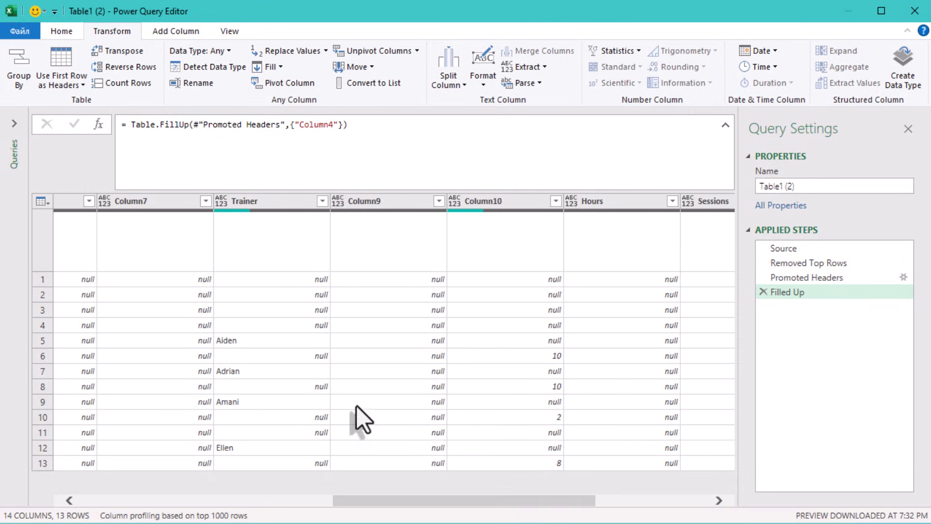
left_click(543, 418)
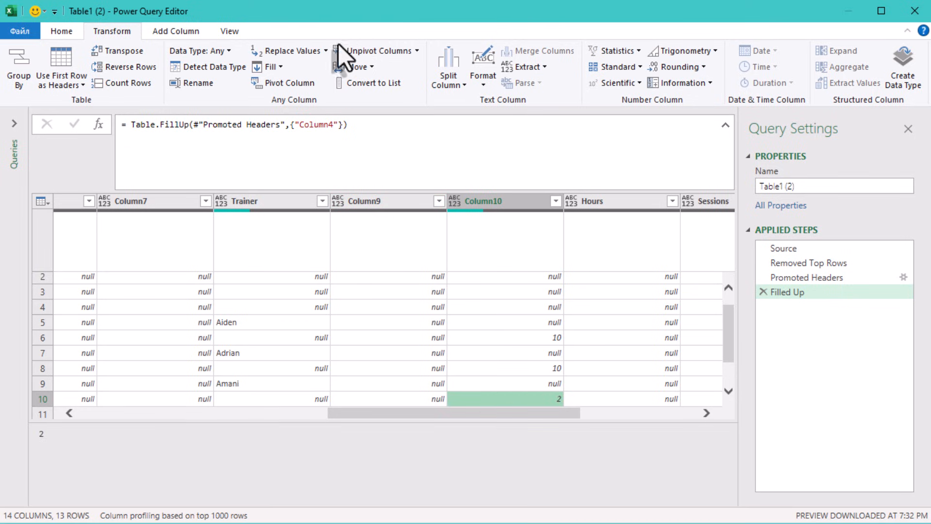
left_click(277, 67)
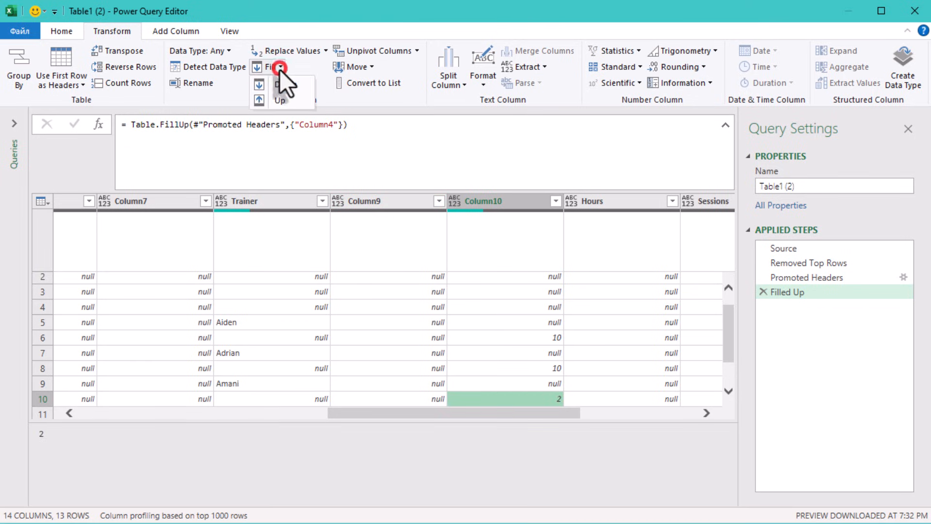
left_click(280, 100)
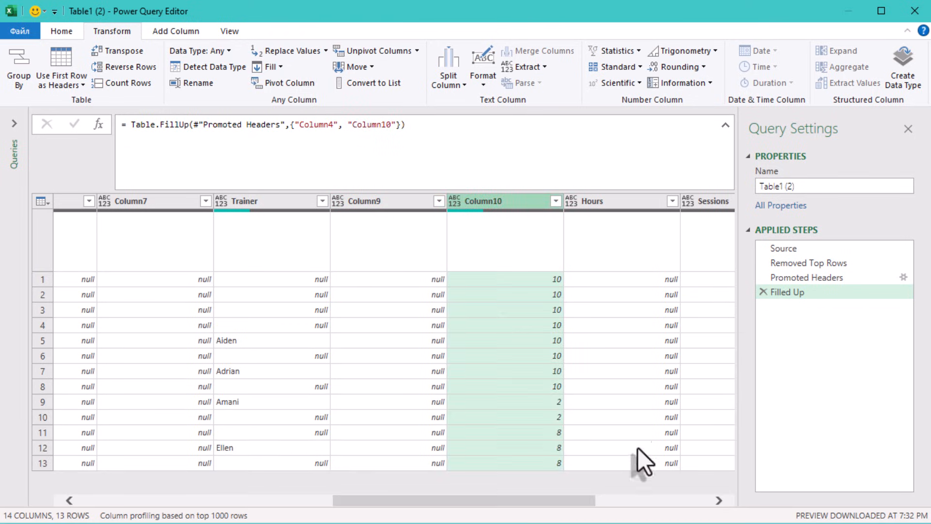
Step: Add a custom step after Filled Up and begin its formula as Table.SelectRows(#"Filled Up", without the condition yet
left_click_drag(553, 499, 715, 490)
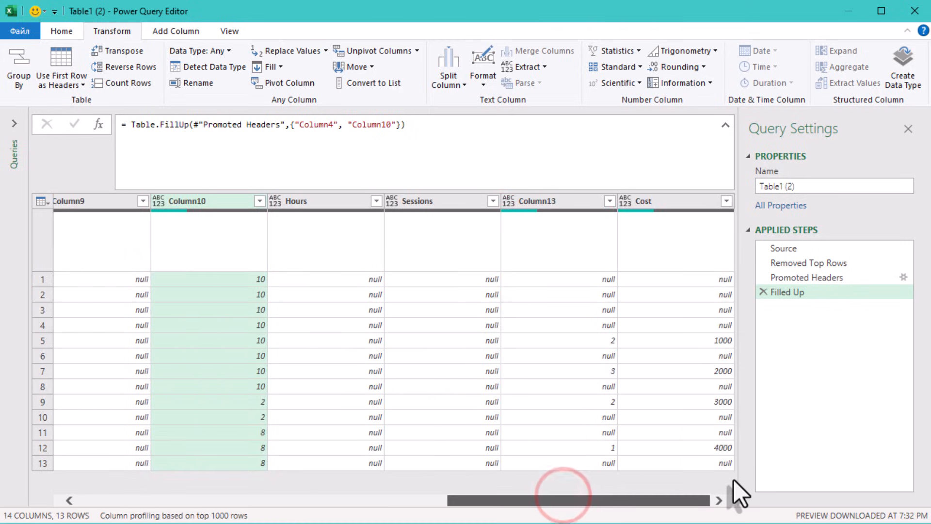
left_click_drag(647, 473, 360, 459)
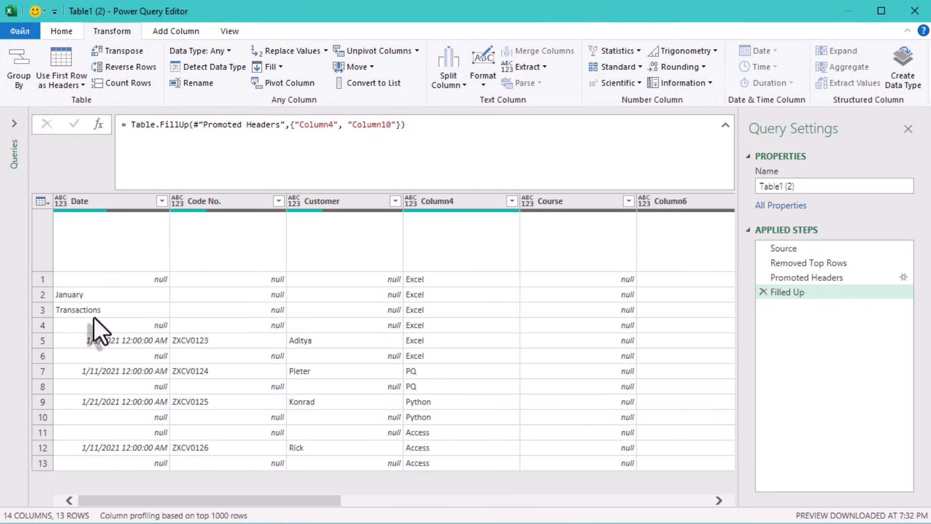
left_click(105, 202)
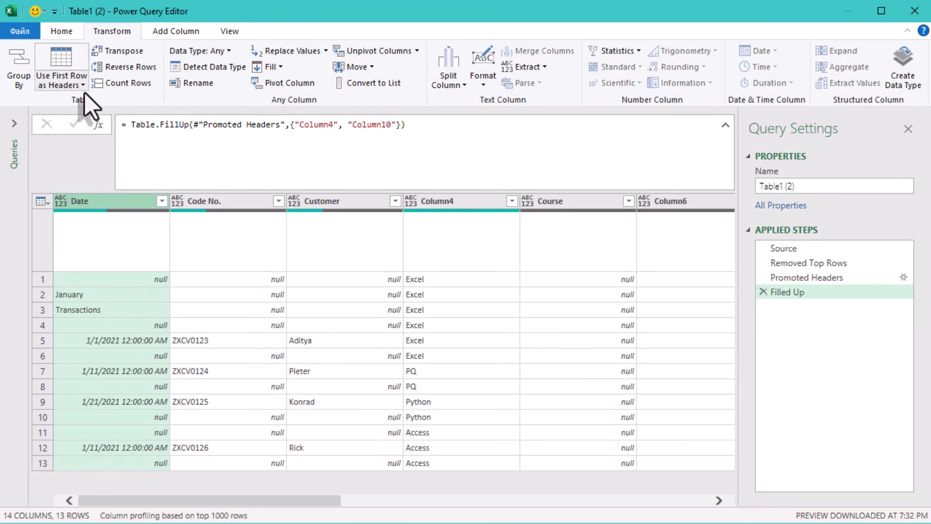
left_click(97, 124)
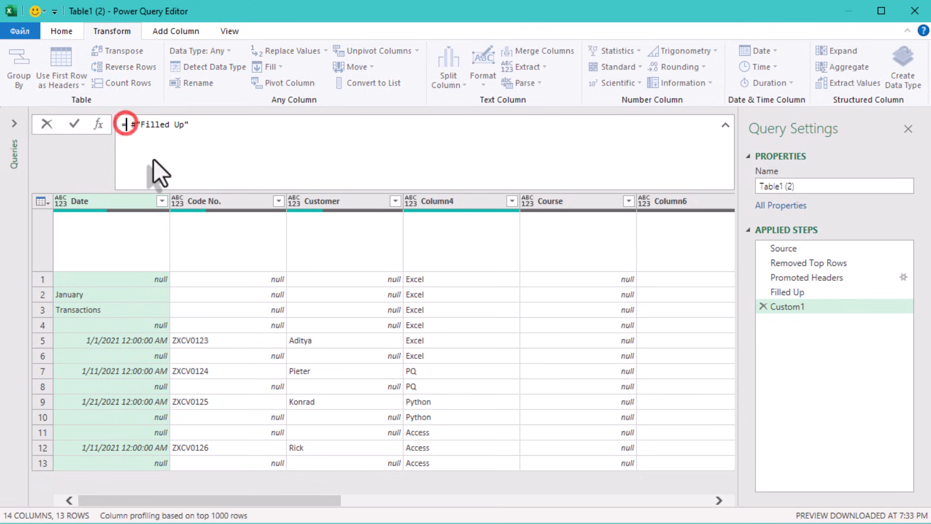
type("Fo")
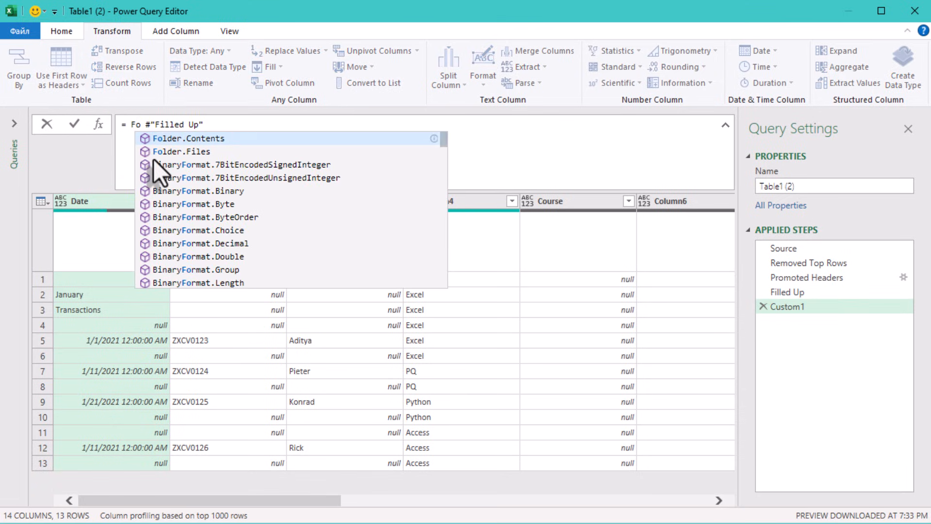
key("BackSpace")
key("BackSpace")
type("tables")
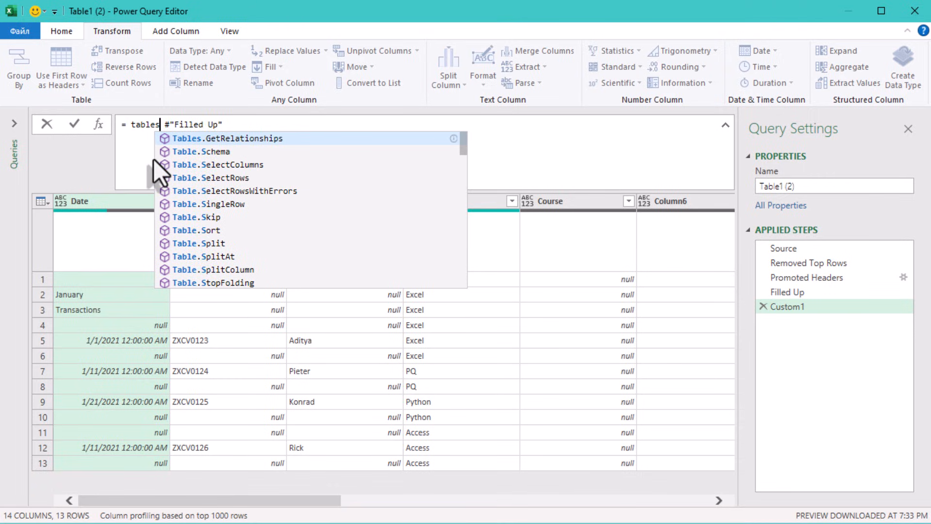
type("e")
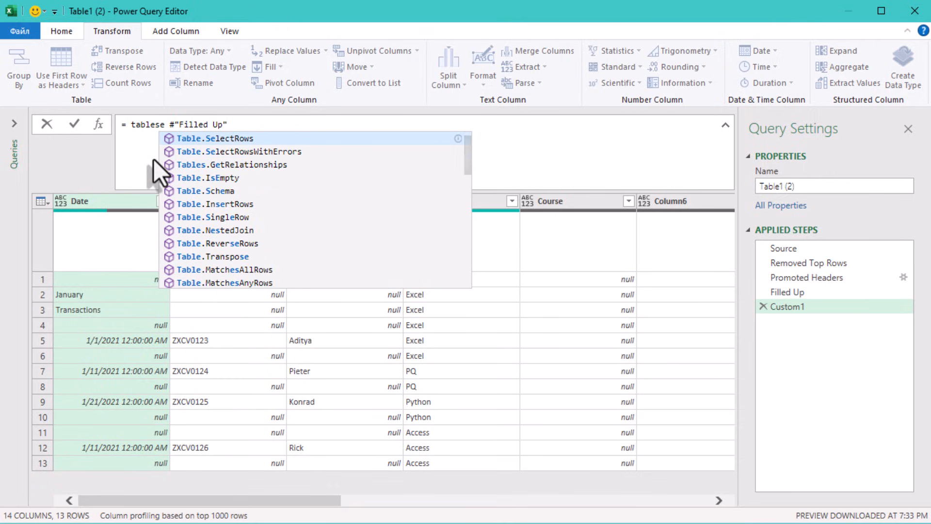
key("Down")
key("Up")
key("Tab")
type("(")
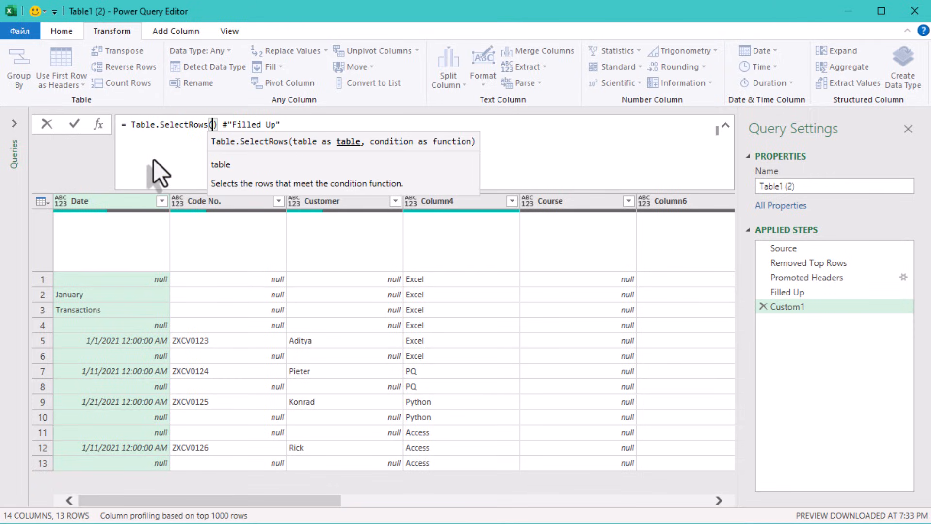
key("End")
type(",")
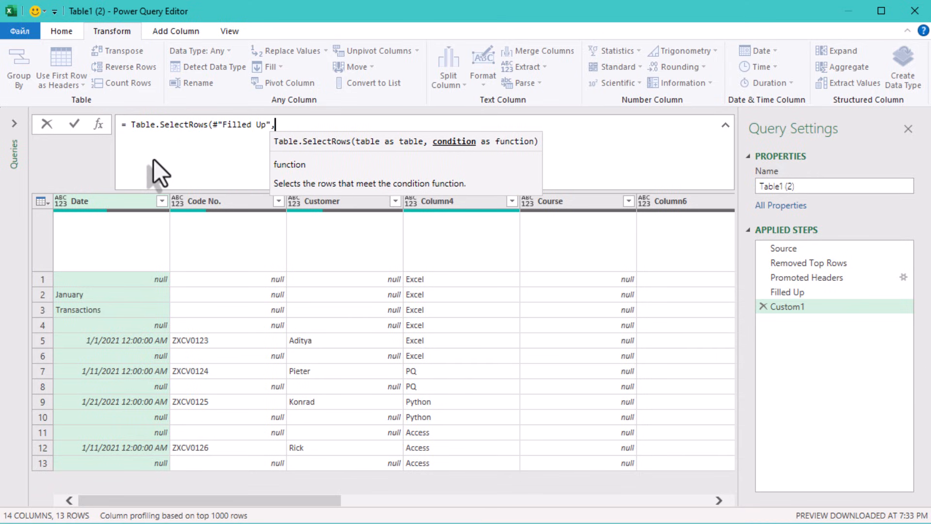
type(" each")
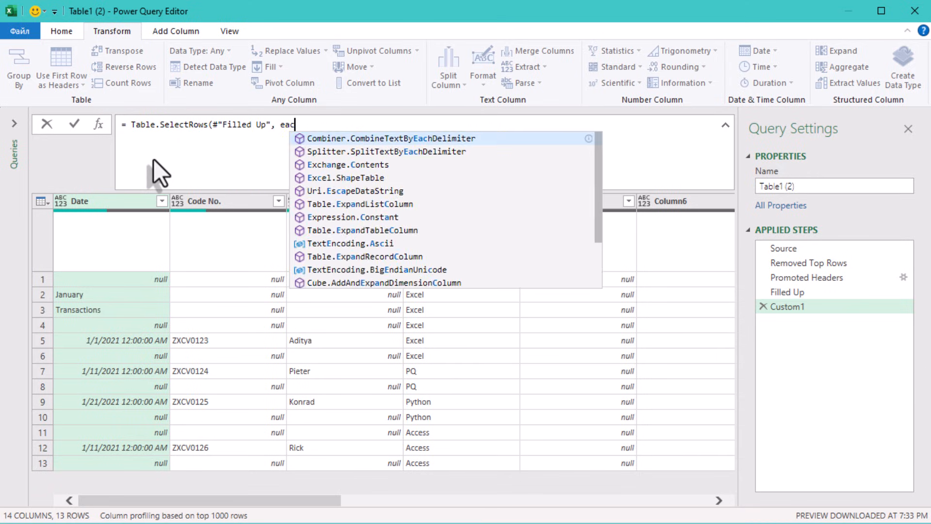
Step: Complete the row filter with the condition each Value.Is([Date], type datetime) and apply the formula
type("a")
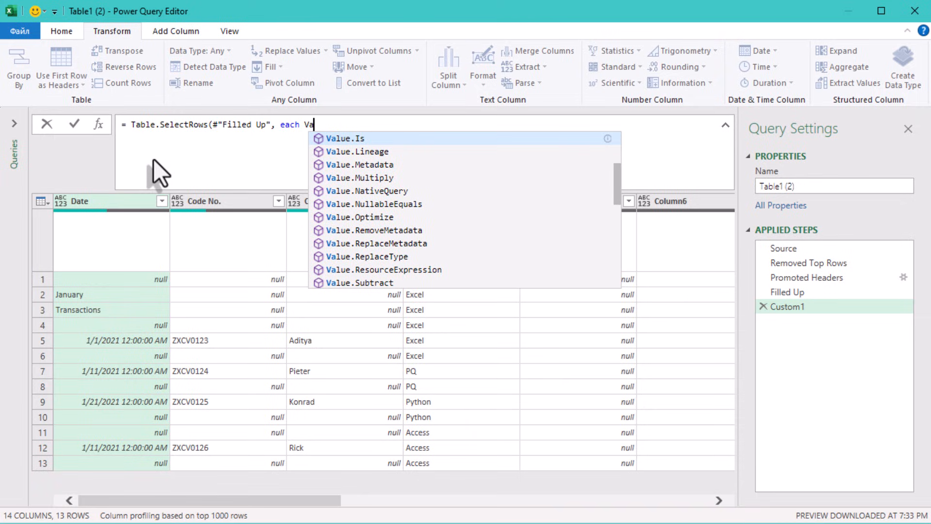
key("Tab")
type("(")
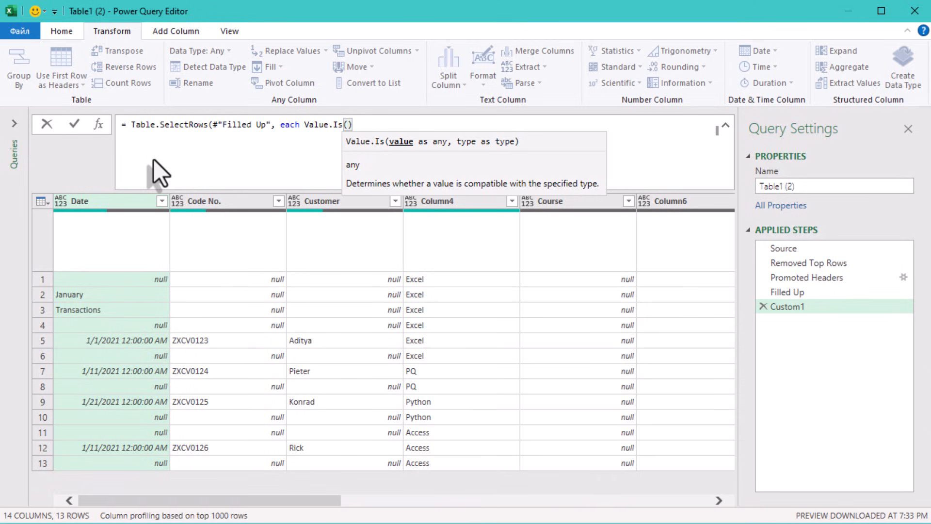
type("[Date]")
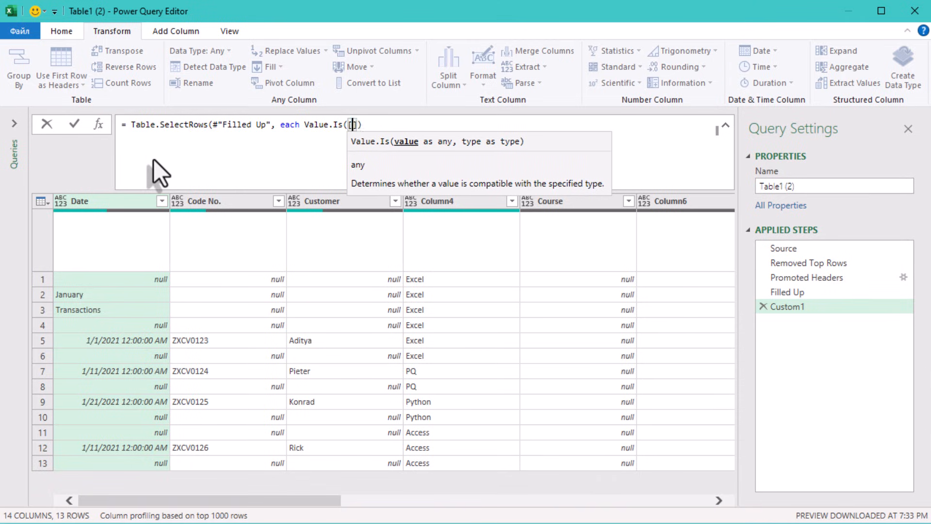
type(", t")
type("ype dat")
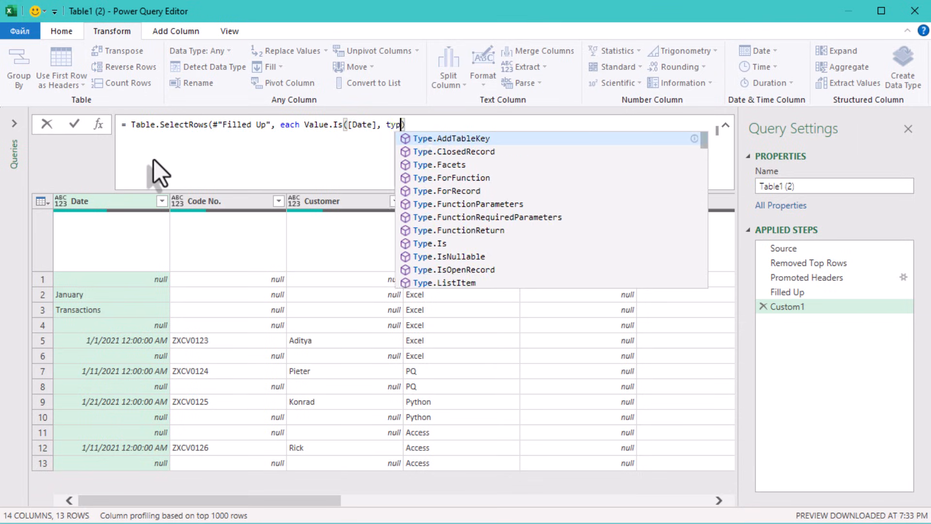
type("etime")
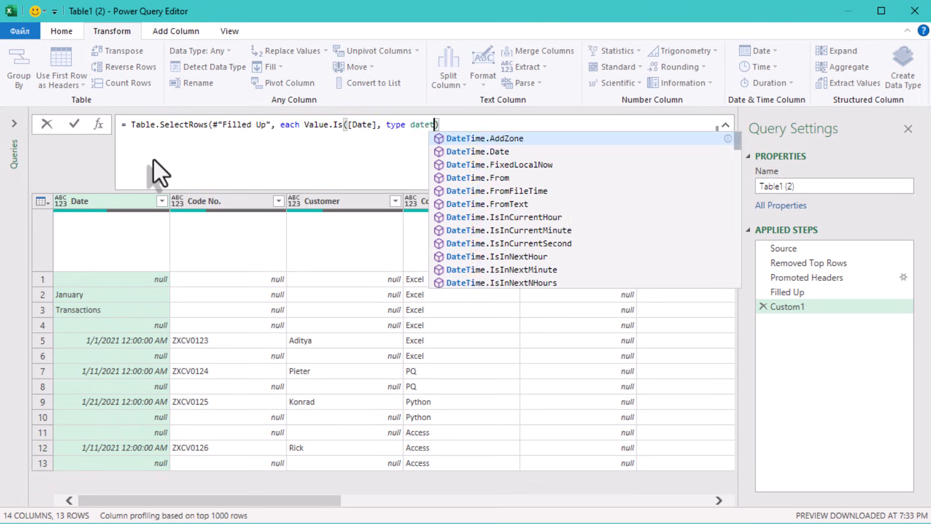
key("Escape")
type(")")
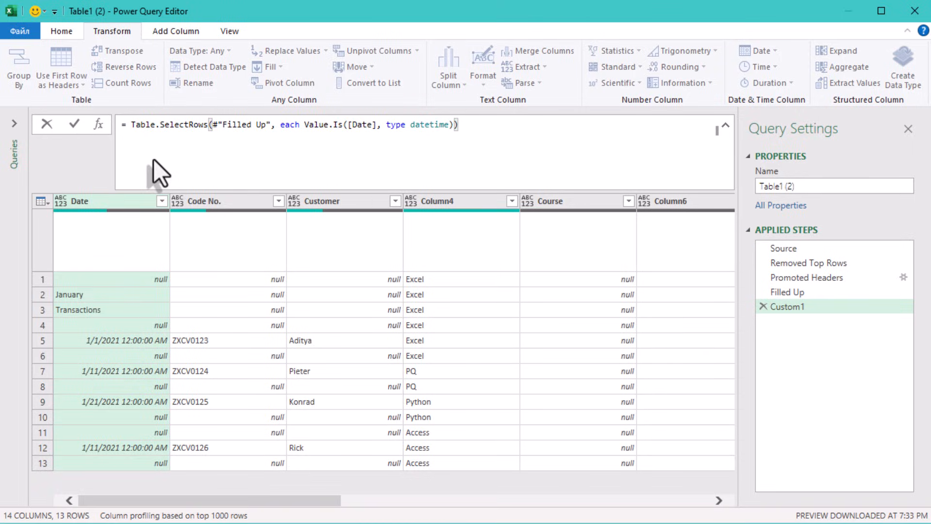
left_click(253, 290)
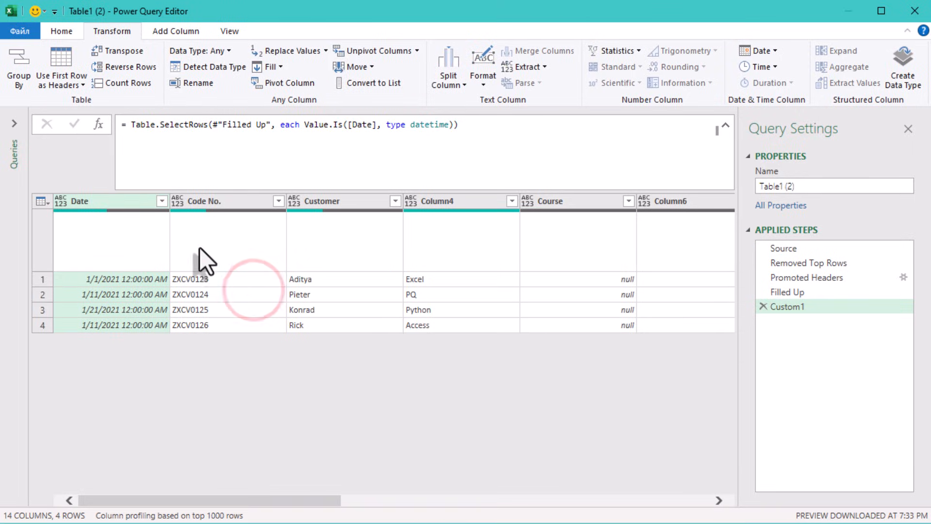
left_click(121, 279)
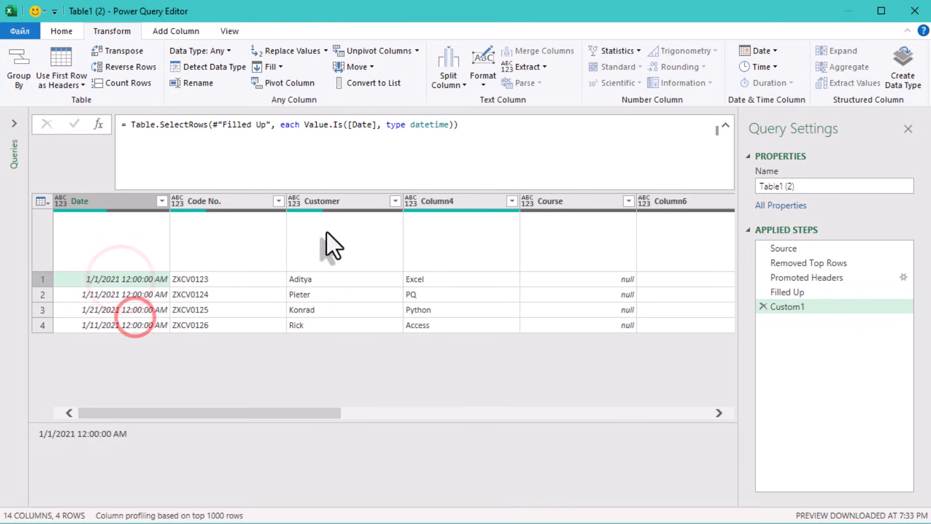
left_click_drag(304, 124, 455, 128)
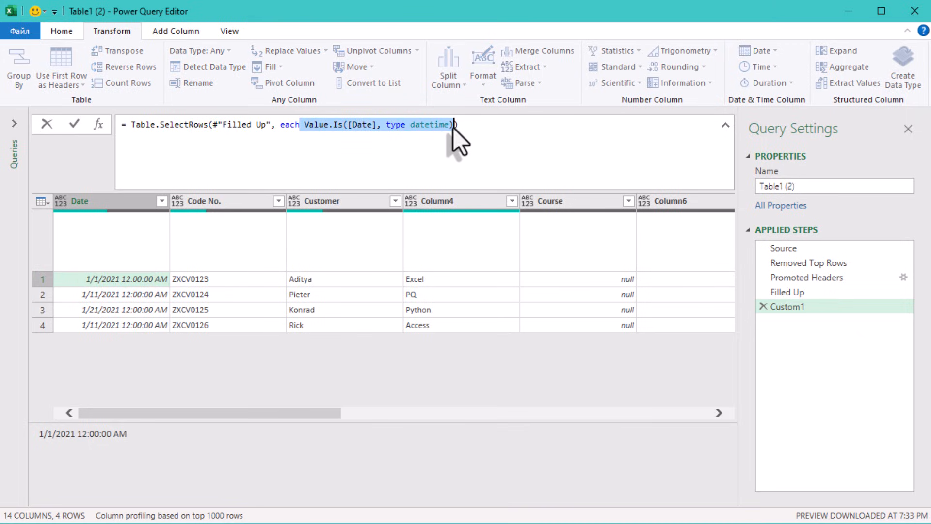
left_click(369, 360)
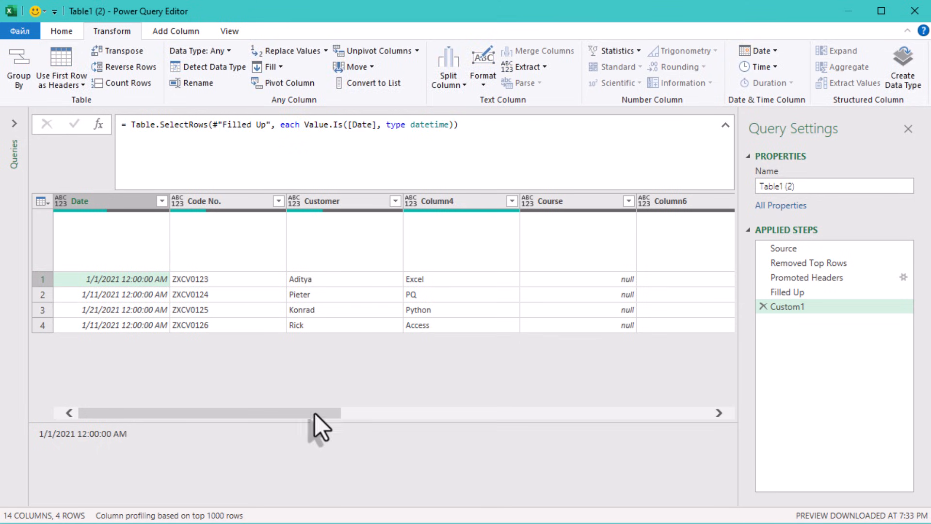
left_click_drag(317, 411, 129, 380)
left_click(214, 271)
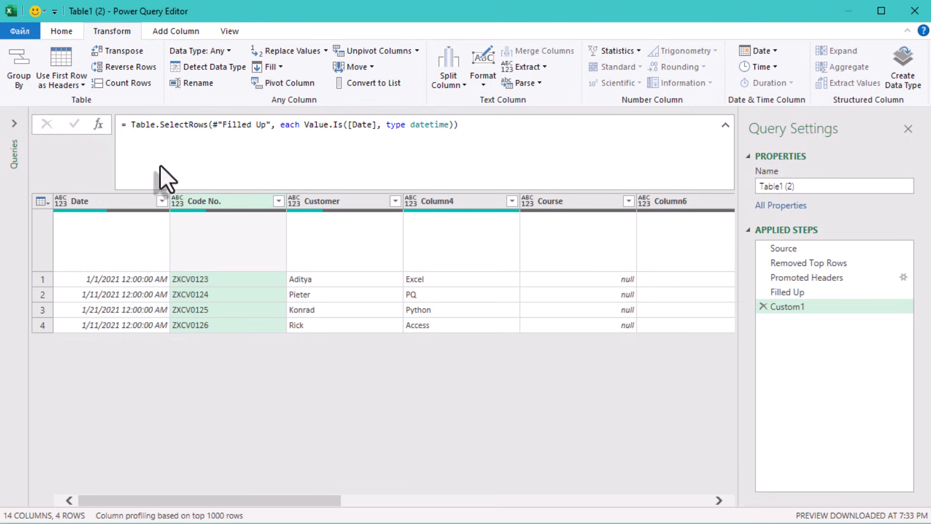
left_click(98, 125)
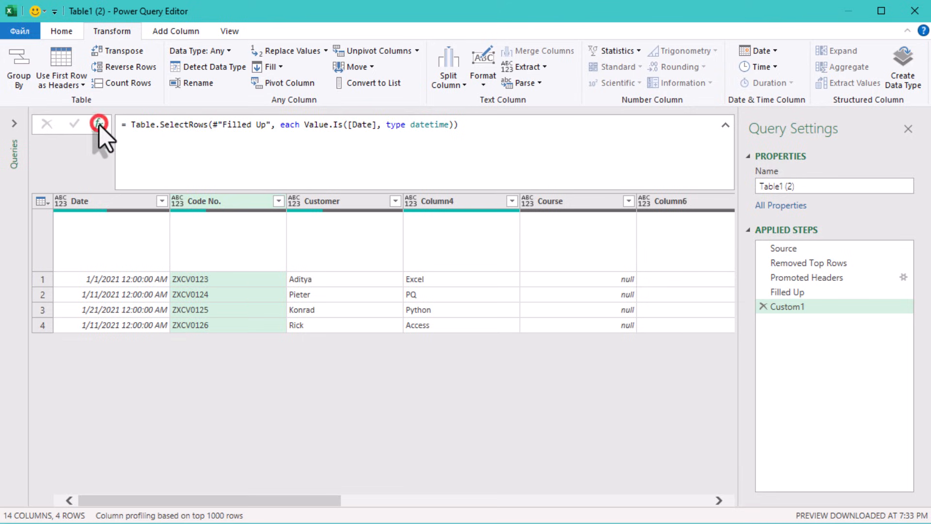
Step: Rename the Custom1 step in the query as FilterDates
right_click(799, 309)
left_click(837, 342)
type("Filter")
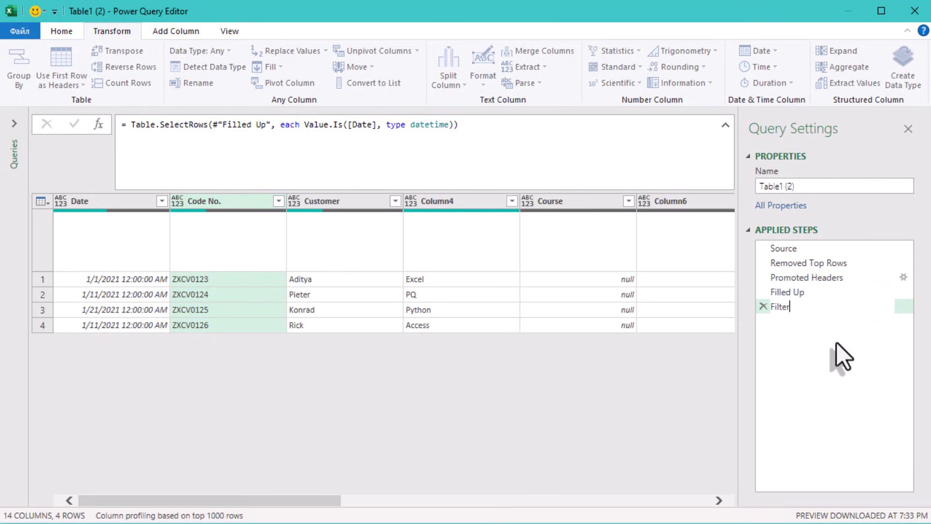
type("Dates")
left_click(837, 343)
left_click(524, 382)
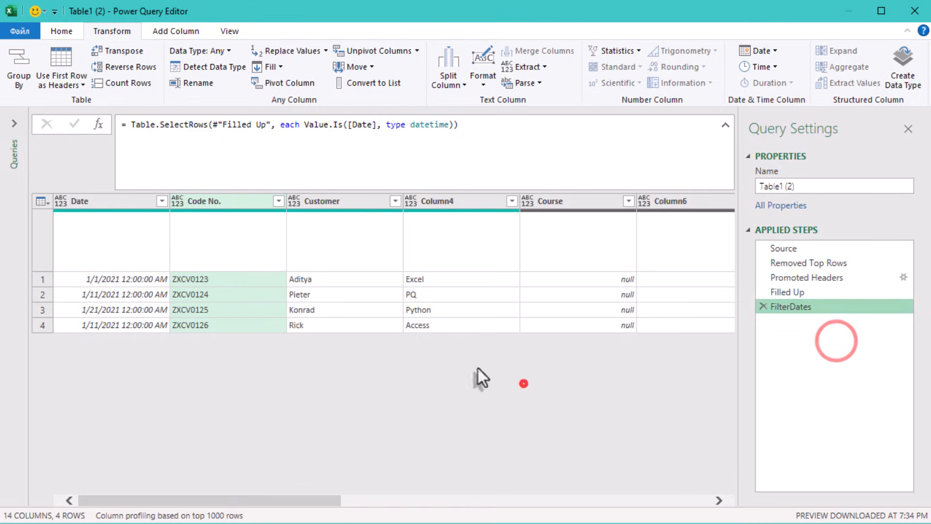
Step: Add another custom step and start its formula with Table.SelectColumns on the FilterDates table
left_click(95, 123)
double_click(128, 124)
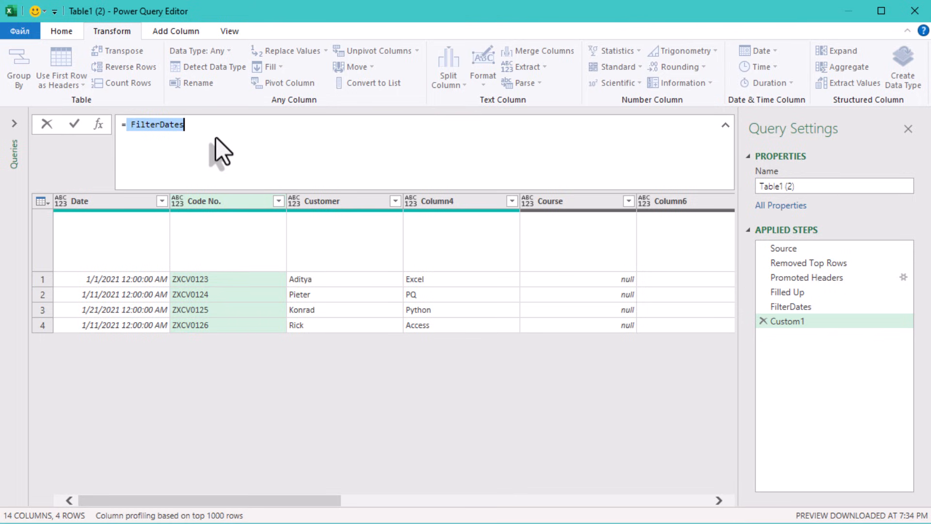
key("BackSpace")
type("Table.SelectColumns(FilterDates,")
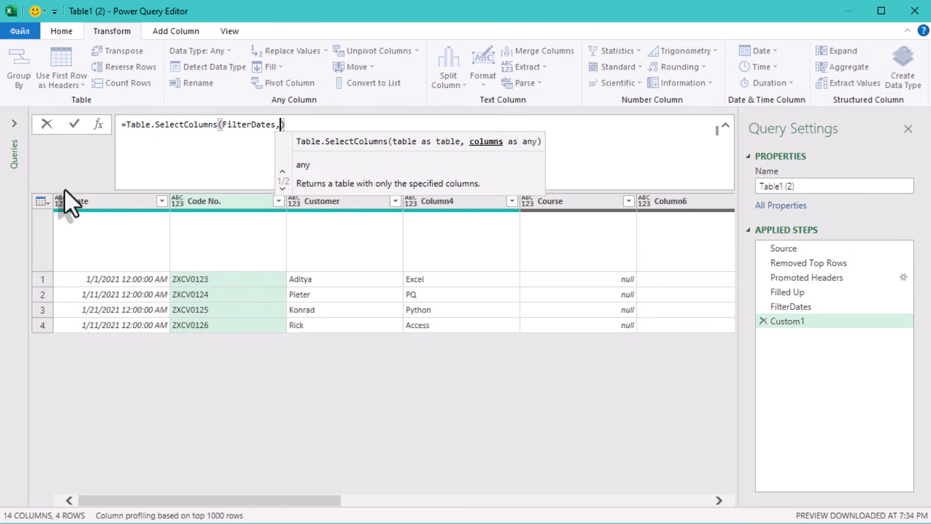
type("List.Select(T")
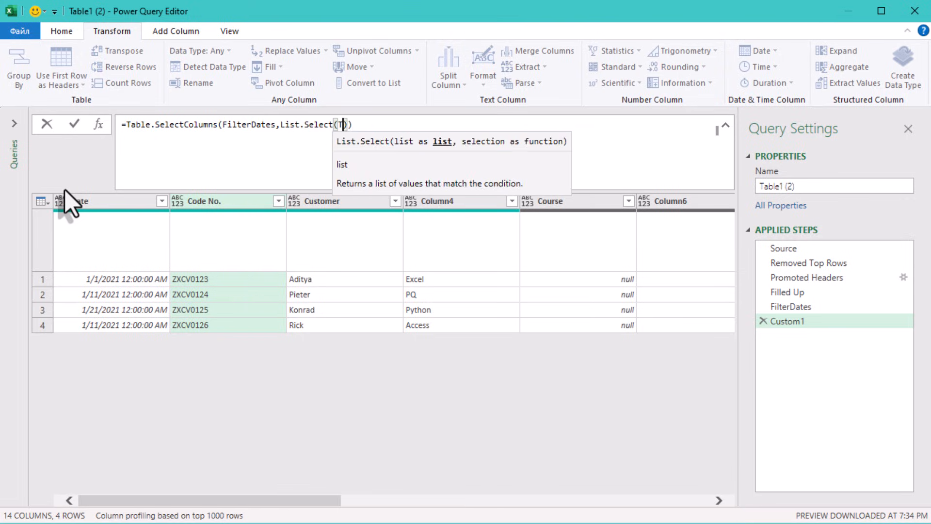
type("able.ColumnNames(FilterDates), (x) => L")
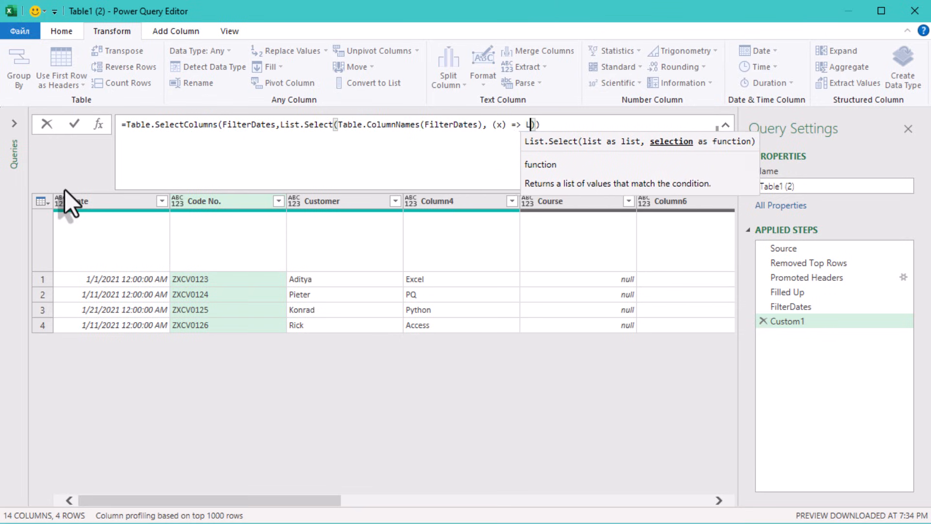
type("ist.NonNullCount(Table.Column(FilterDates, x)) > 0))")
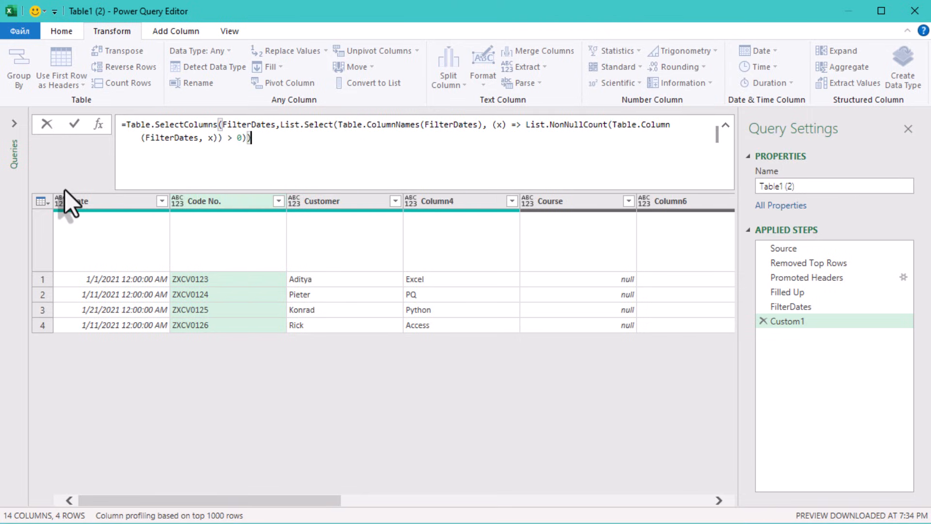
Step: Keep only non-empty columns by completing the formula with List.Select(Table.ColumnNames(FilterDates), (x) => List.NonNullCount(Table.Column(FilterDates, x)) > 0))
left_click(343, 412)
Step: Rename Column10 to Hours
left_click_drag(460, 500, 640, 500)
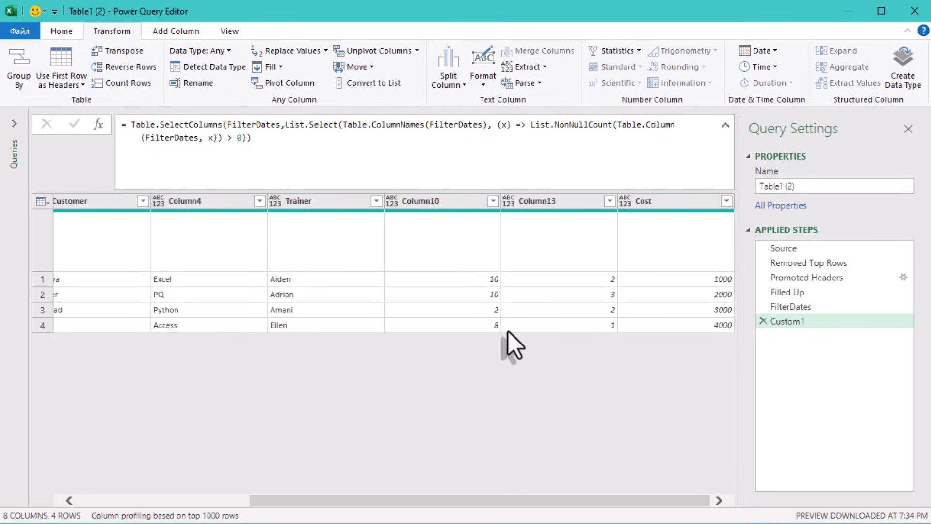
double_click(444, 199)
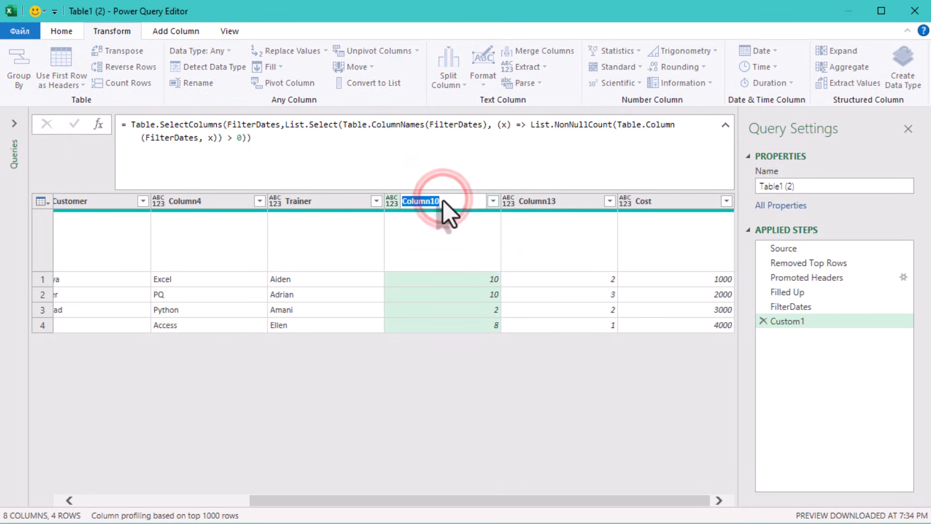
type("Hp")
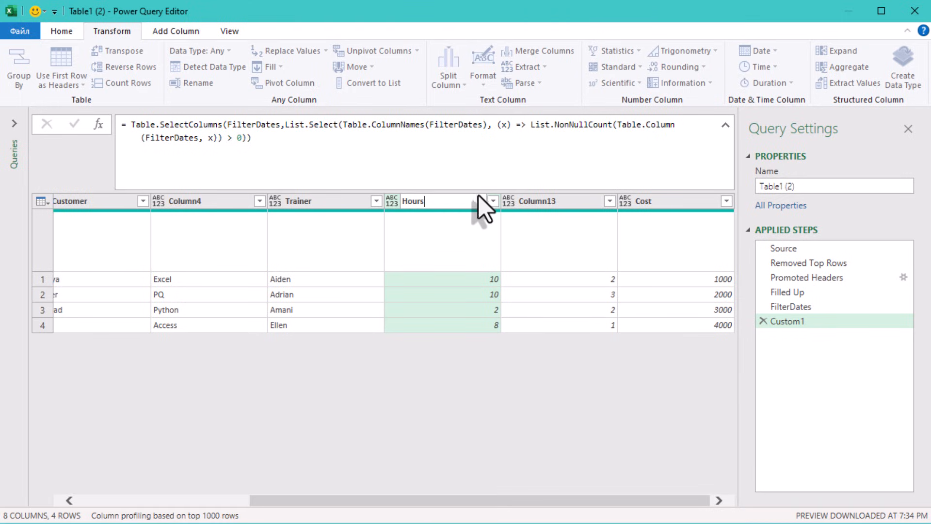
left_click(521, 200)
Step: Rename Column13 to Sessions
double_click(521, 199)
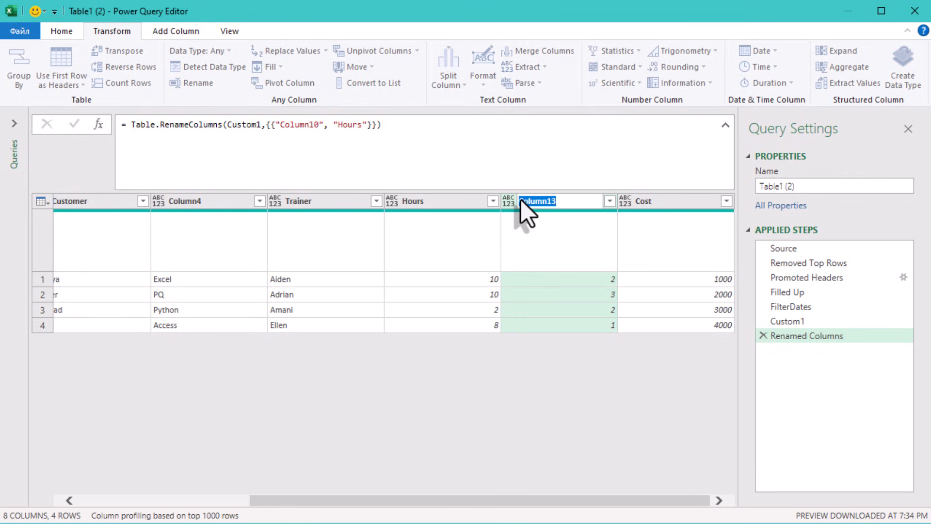
key("BackSpace")
key("Return")
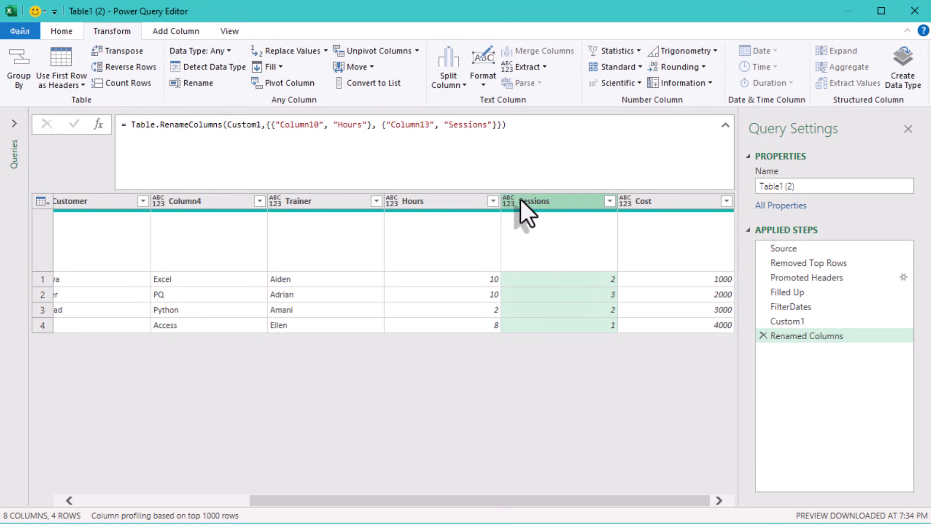
left_click(552, 364)
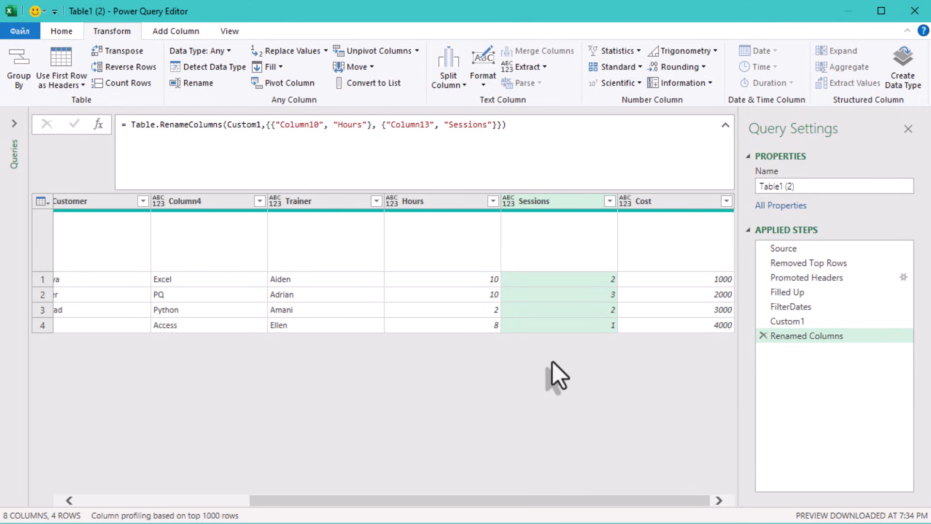
left_click_drag(320, 499, 121, 502)
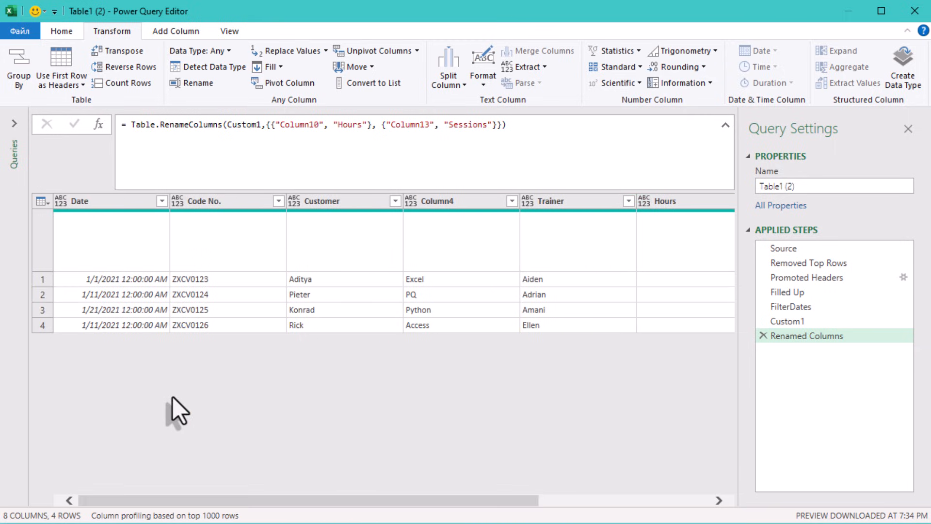